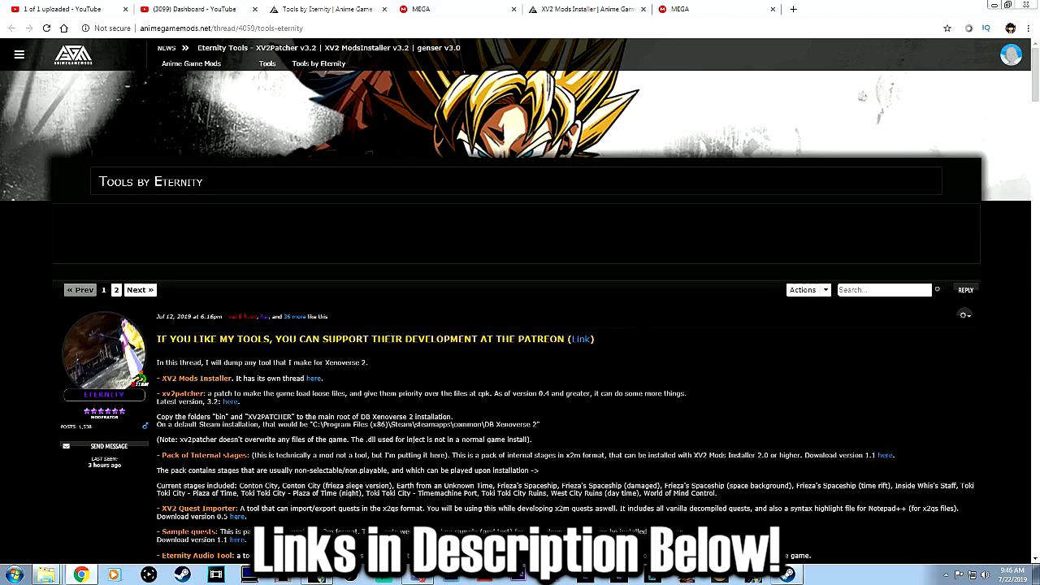
Locate the XV2 Mods Installer and xv2patcher entries in the Tools by Eternity thread and view the xv2patcher_3.2.zip download page.
left_click_drag(177, 378, 233, 378)
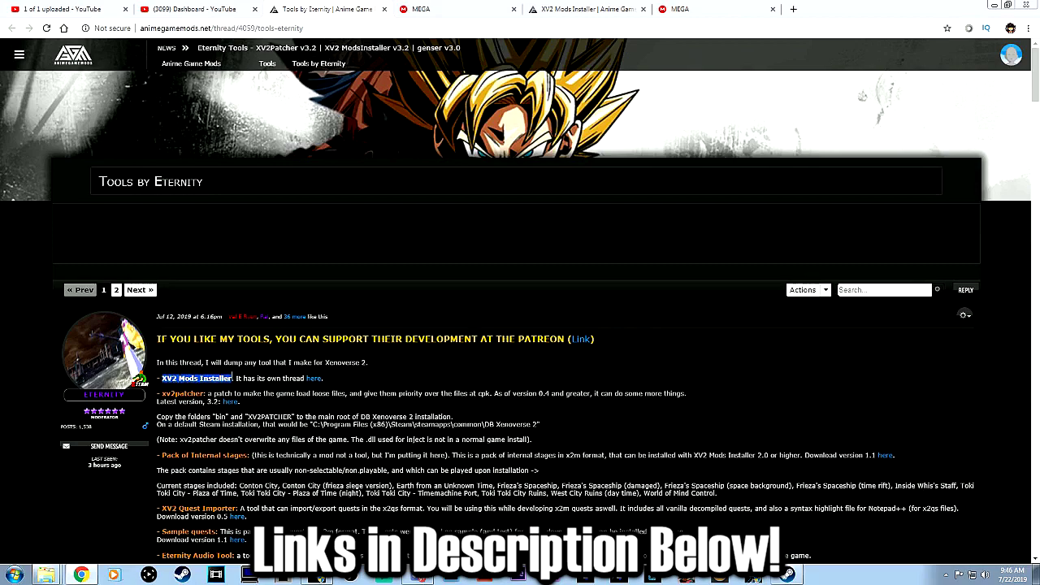
left_click_drag(161, 393, 201, 393)
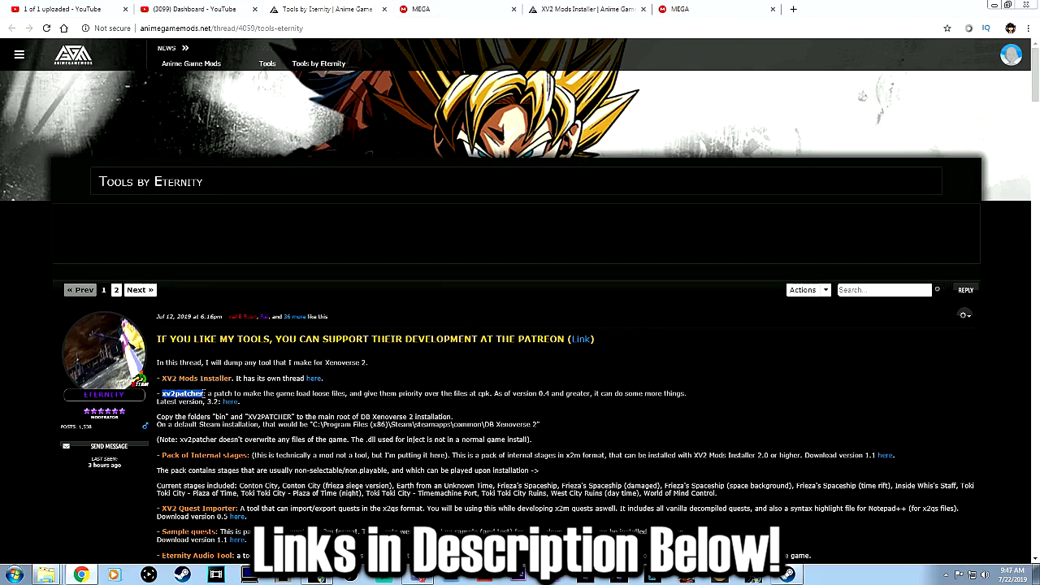
left_click(262, 378)
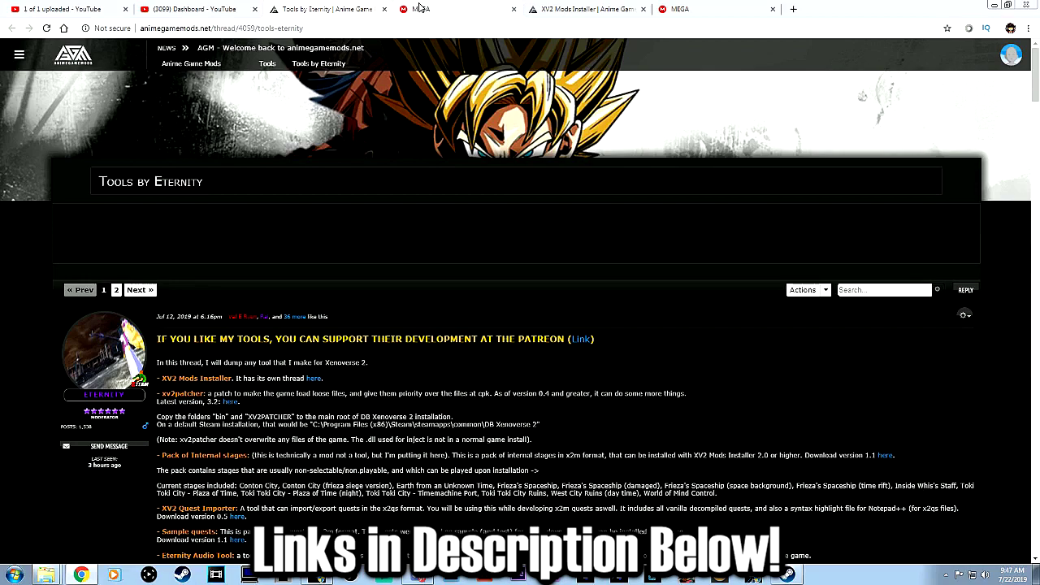
left_click(485, 7)
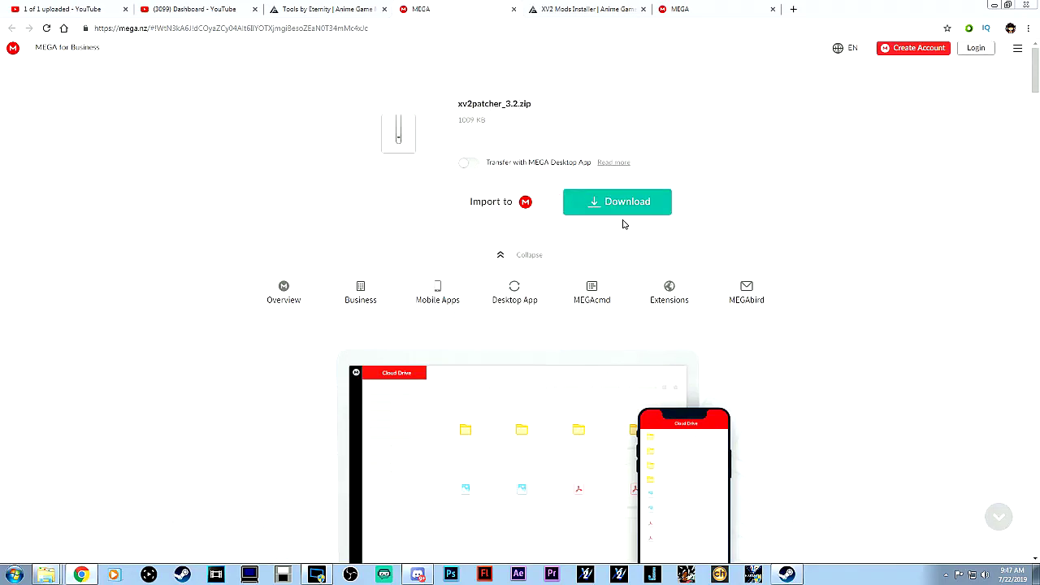
View the XV2 Mods Installer thread and the place in the Tools by Eternity thread that links to it.
left_click(576, 5)
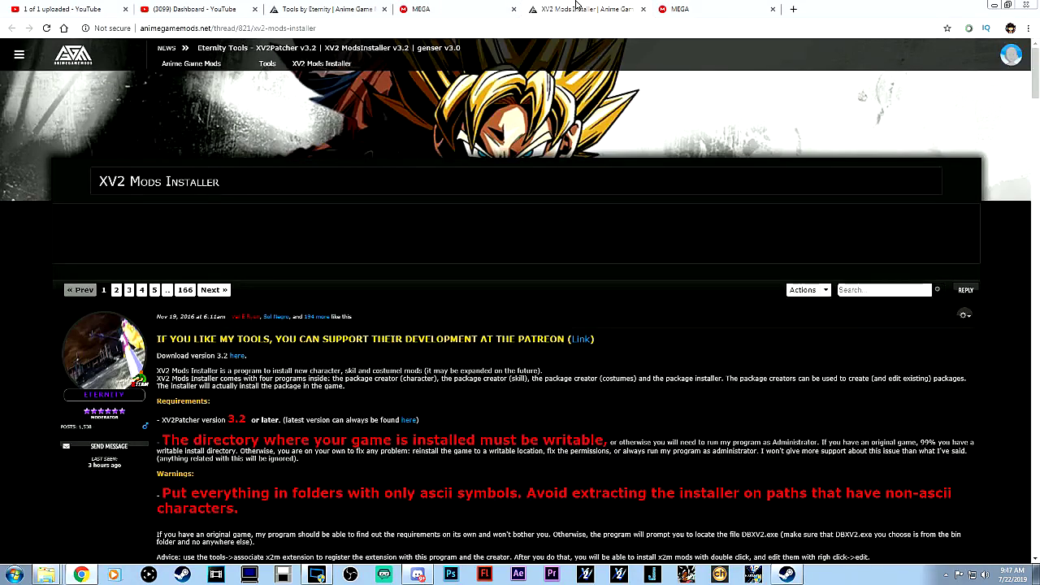
left_click(353, 4)
left_click(608, 7)
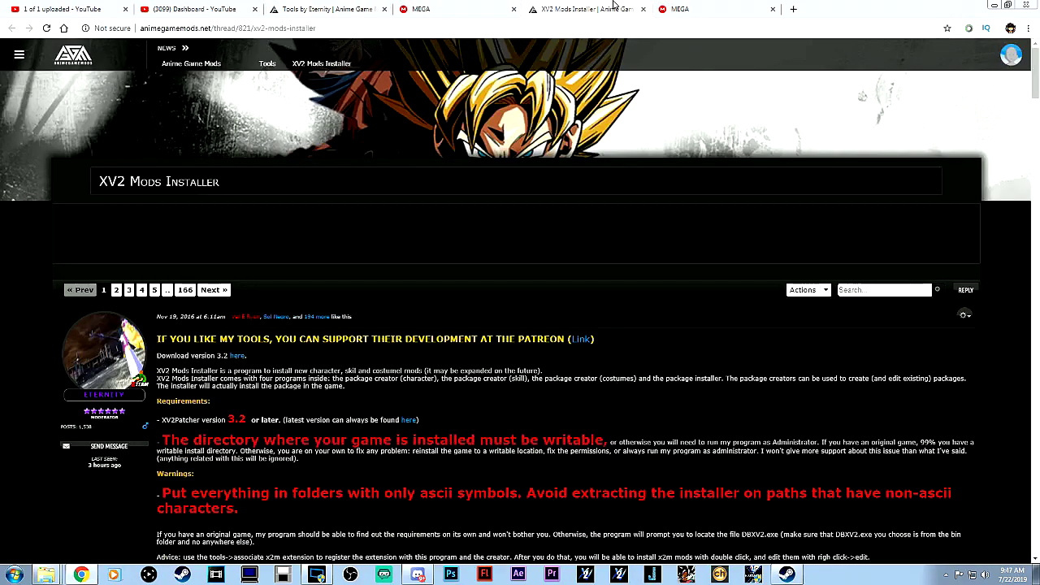
key("ctrl+shift+Tab")
key("ctrl+shift+Tab")
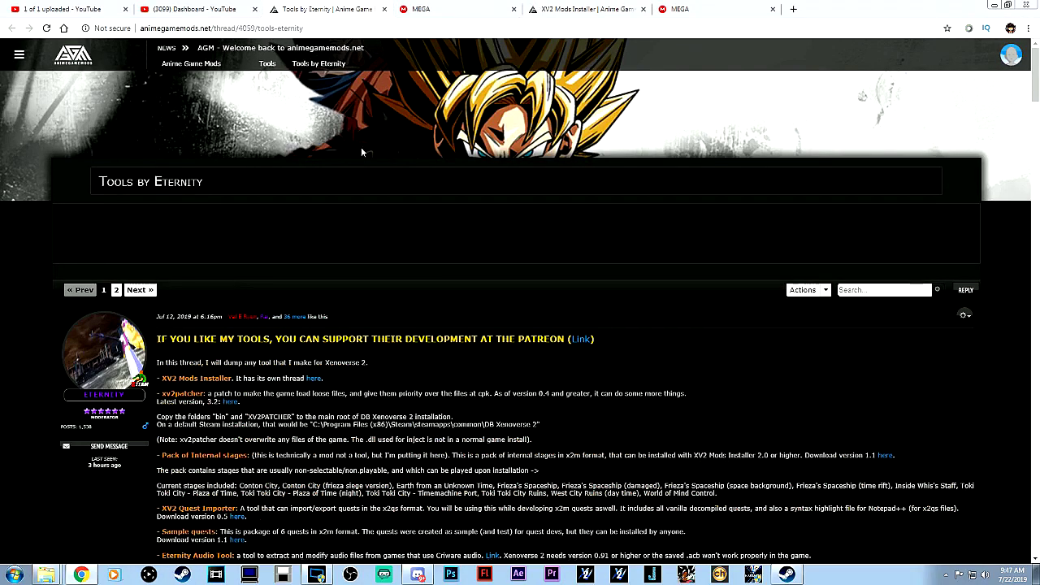
left_click(317, 379)
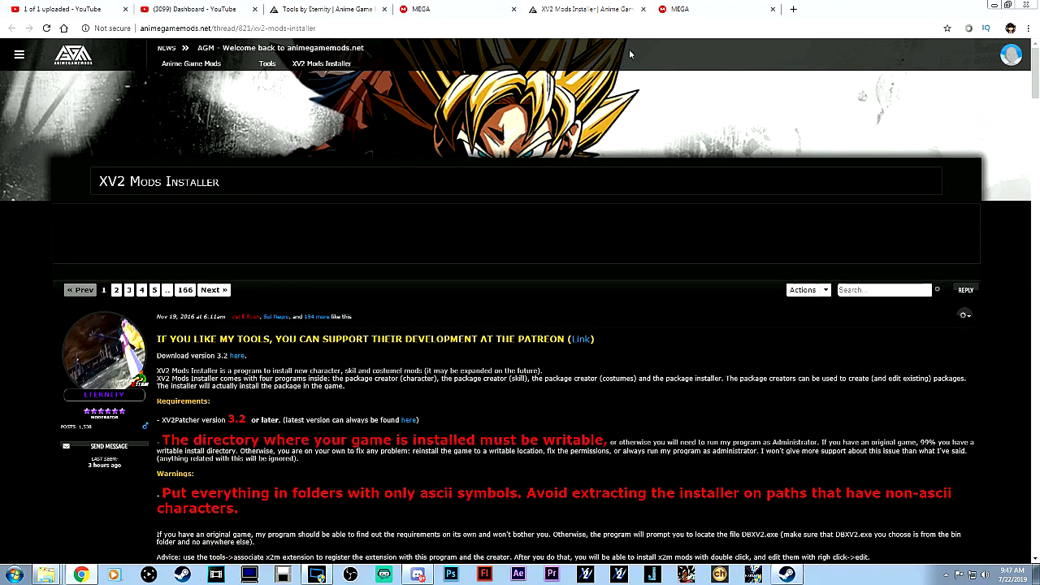
Review the MEGA download pages for XV2INS.zip and xv2patcher_3.2.zip.
left_click(696, 5)
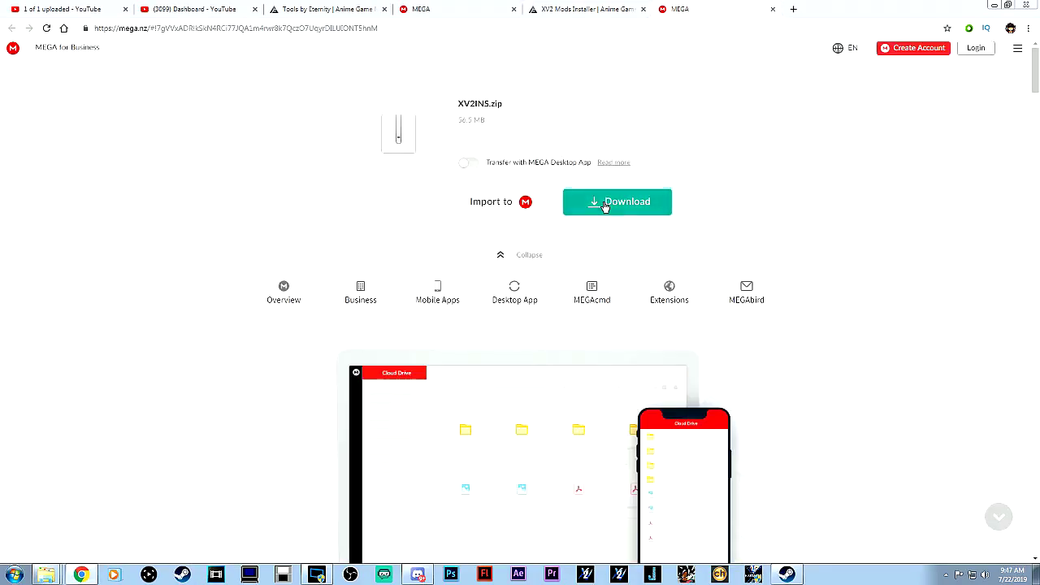
left_click(486, 6)
left_click(697, 6)
left_click(453, 5)
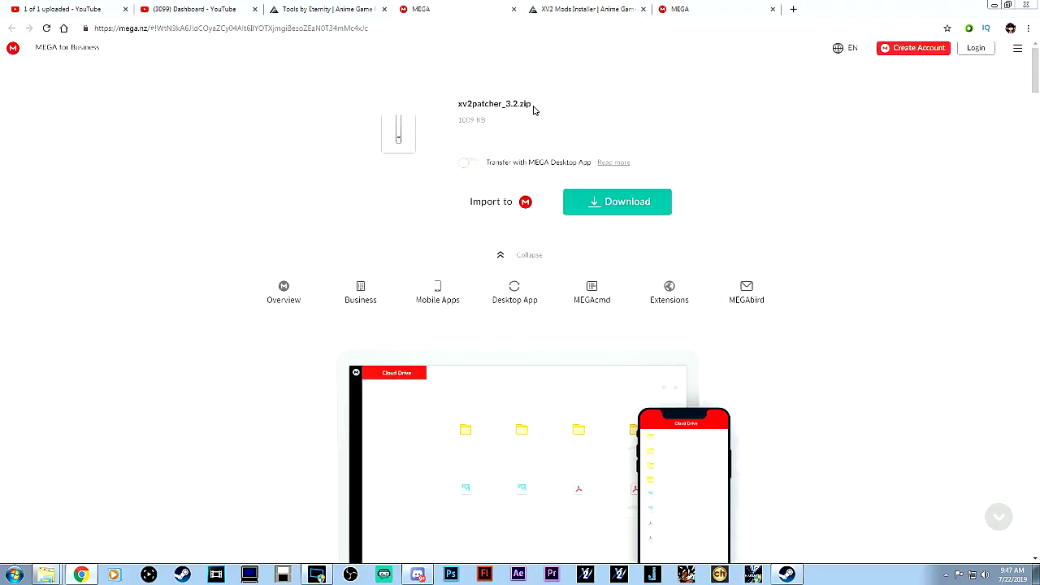
left_click(695, 6)
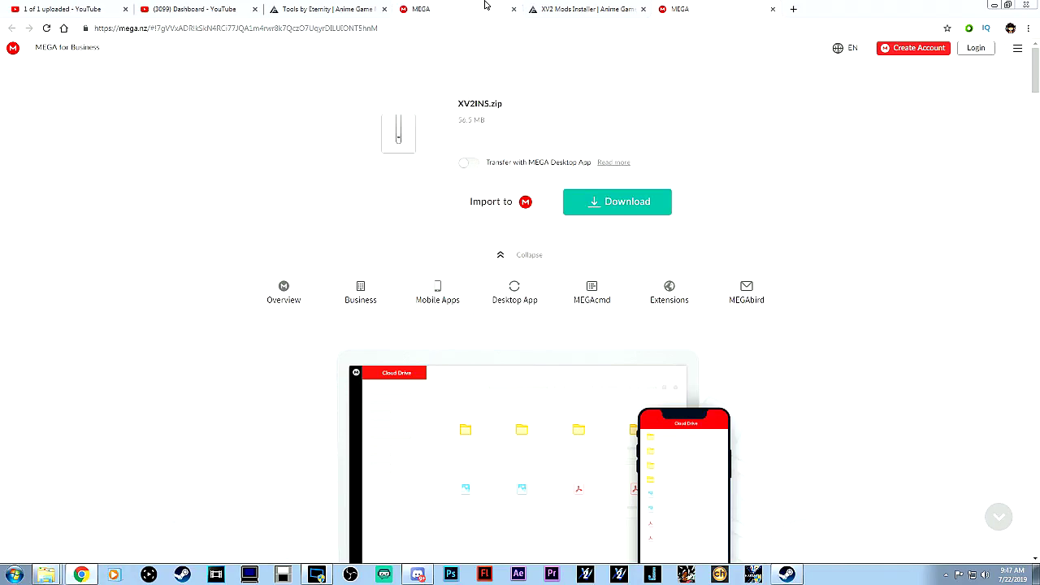
Switch to File Explorer and extract the XV2INS and xv2patcher_3.2 archives in XV2 PATCHER DLC 9 into folders of their own names.
left_click(992, 5)
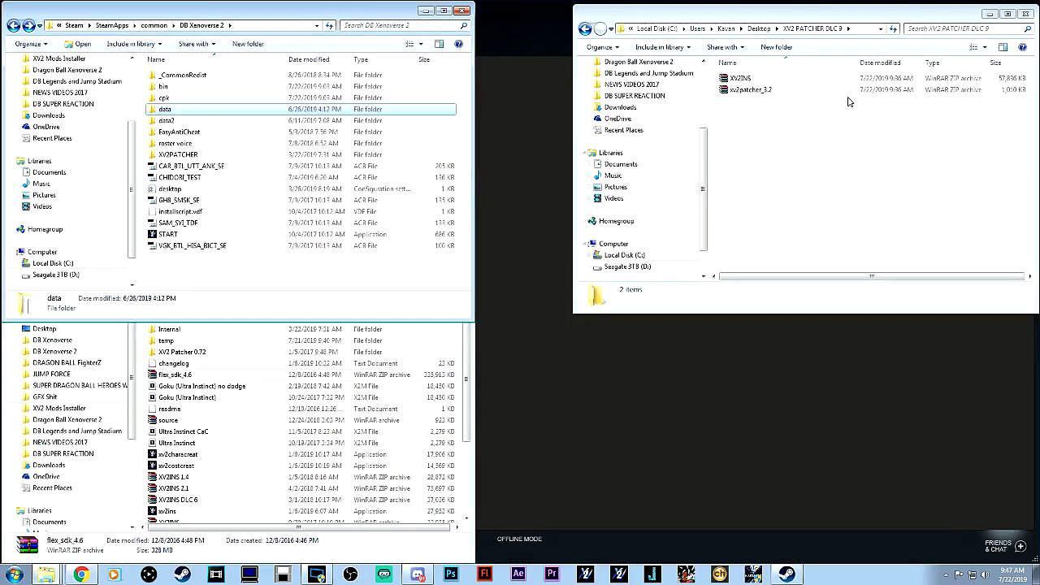
left_click(738, 79)
right_click(741, 79)
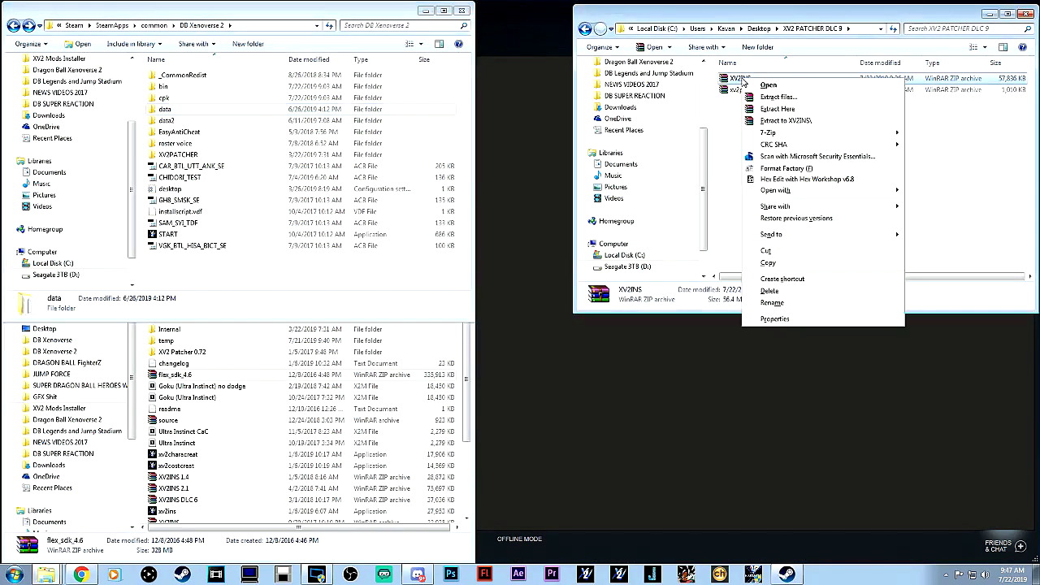
left_click(782, 122)
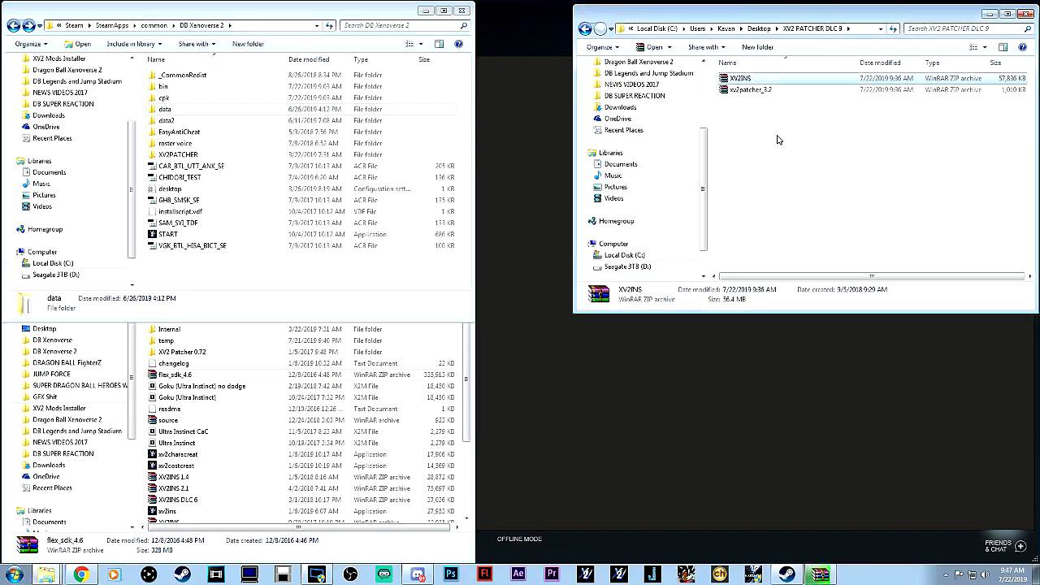
left_click(746, 101)
right_click(748, 101)
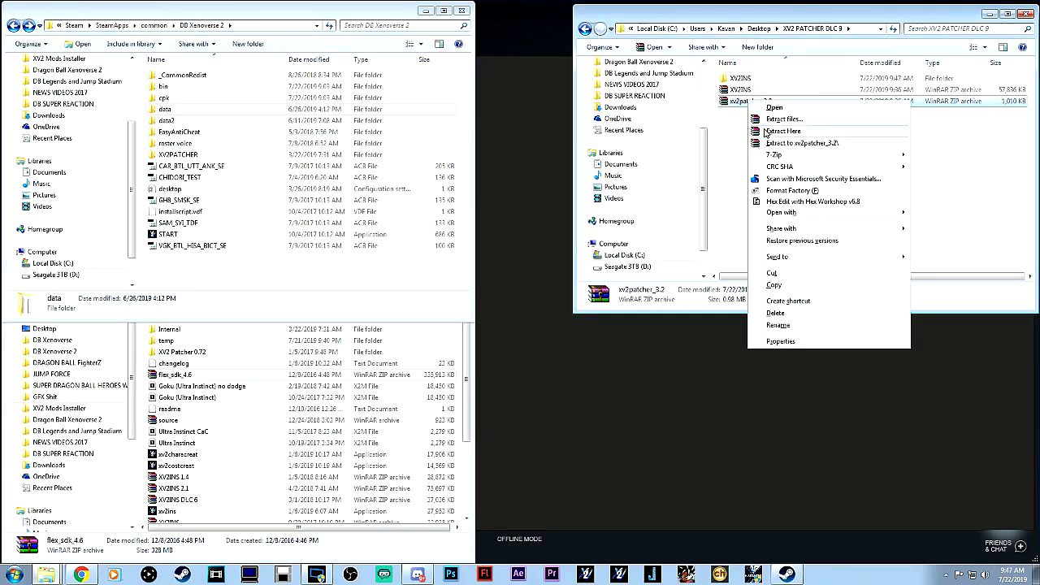
left_click(774, 144)
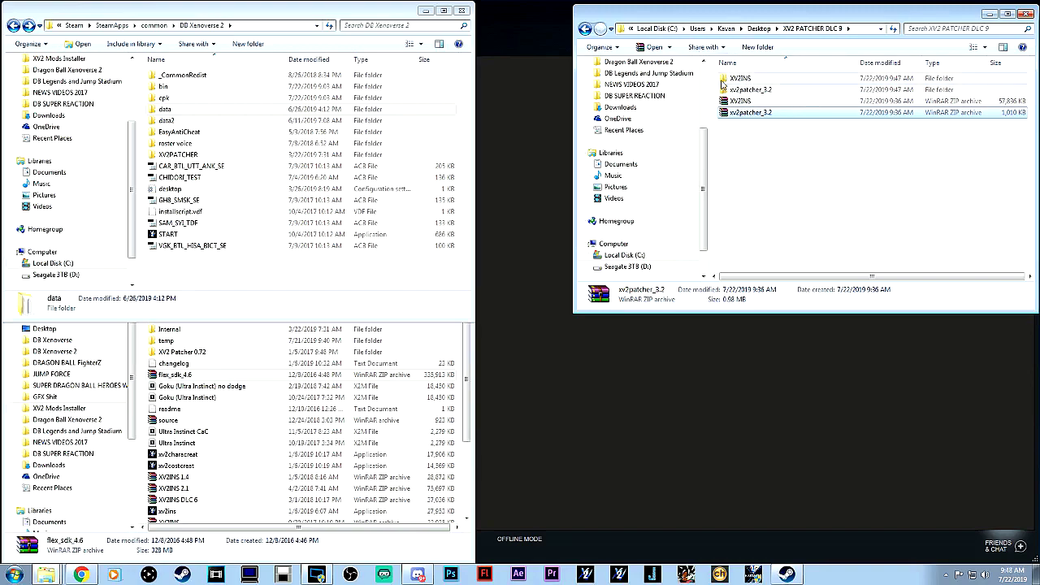
Copy the xv2patcher configuration file from the extracted xv2patcher_3.2\XV2PATCHER folder into the game's XV2PATCHER folder, replacing the existing file.
double_click(766, 91)
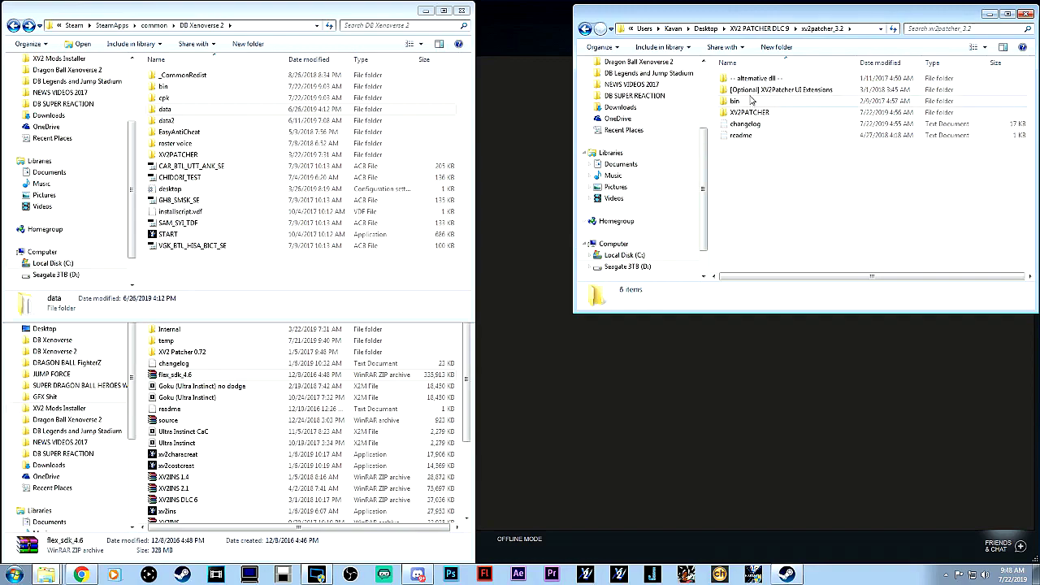
double_click(744, 114)
right_click(736, 91)
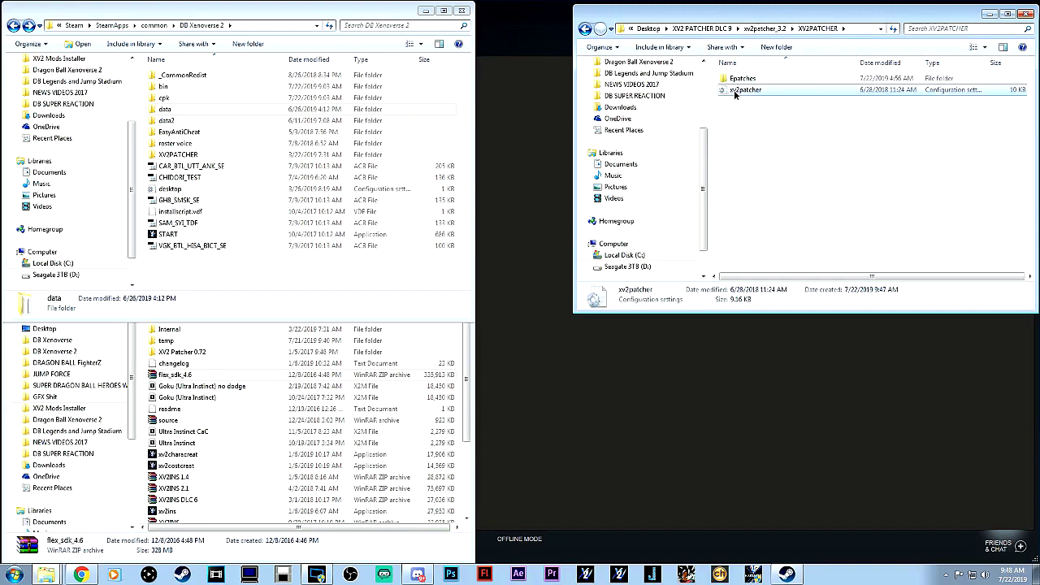
mouse_move(767, 148)
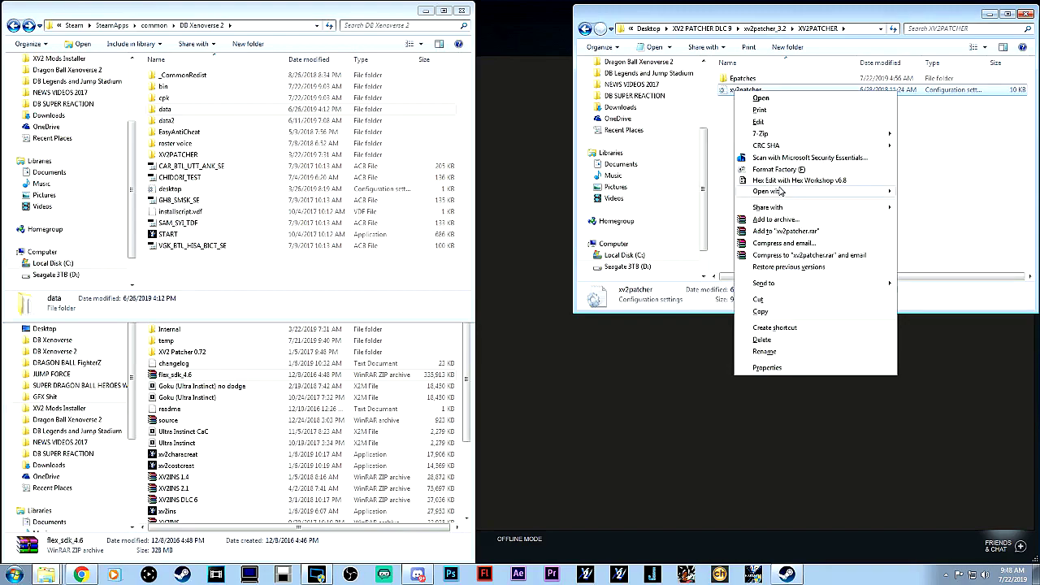
left_click(759, 312)
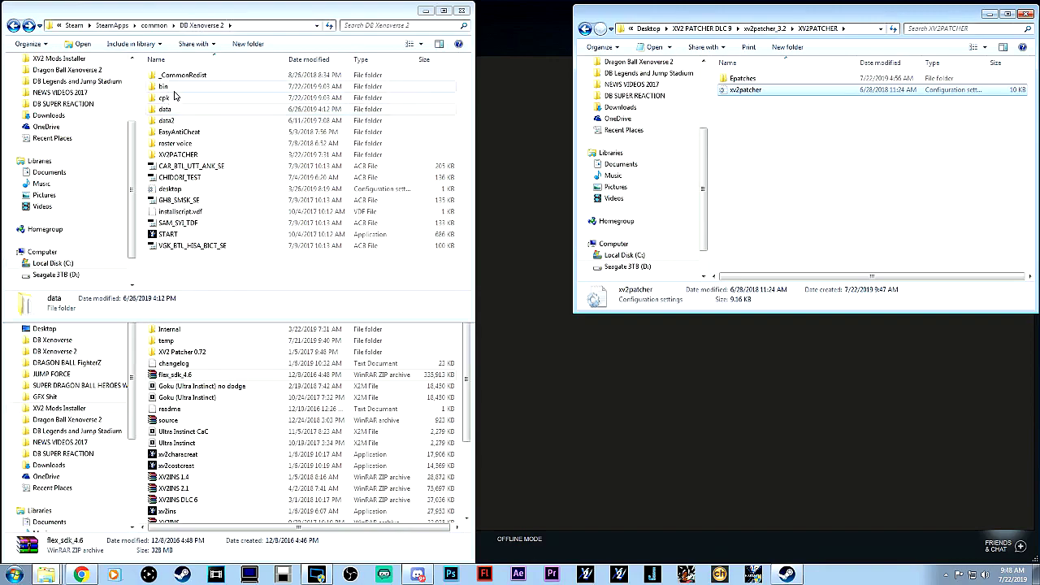
double_click(173, 155)
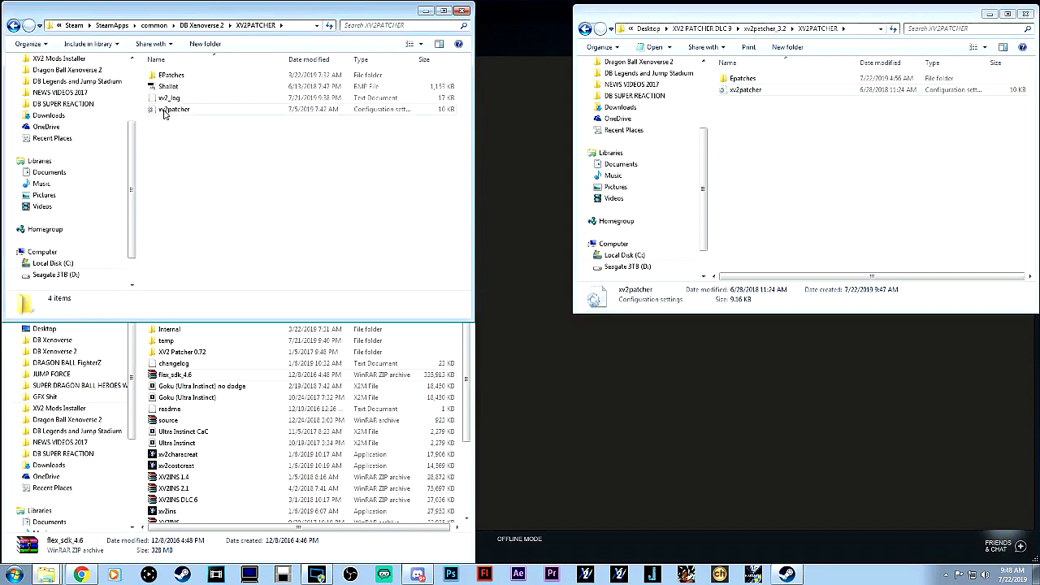
right_click(171, 148)
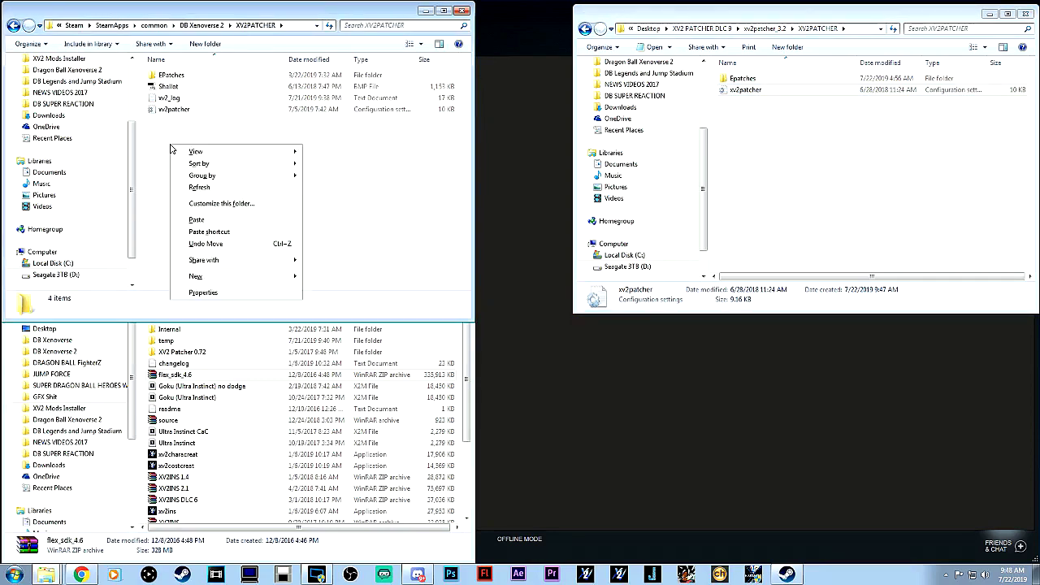
left_click(210, 219)
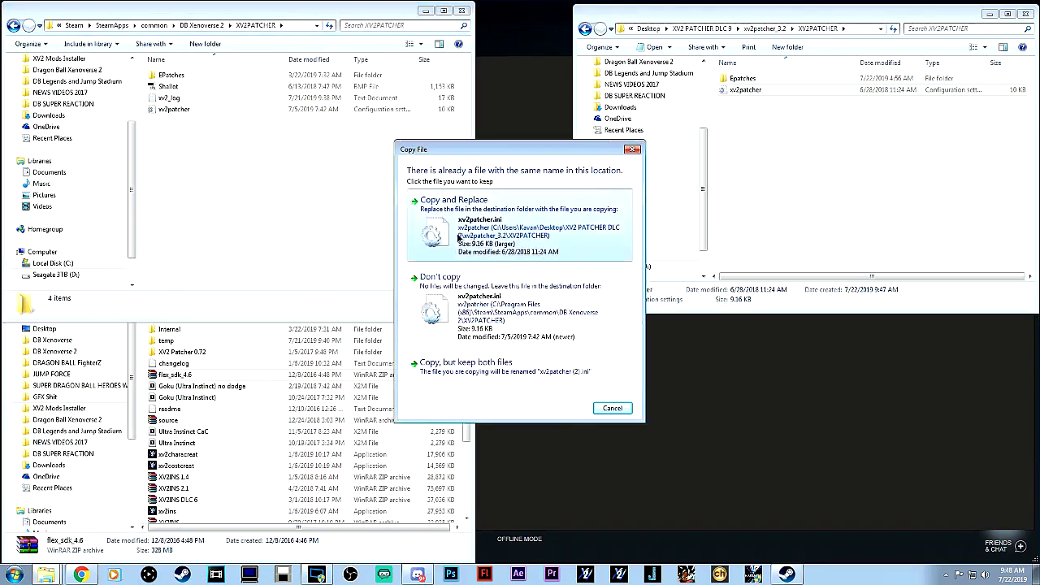
left_click(453, 201)
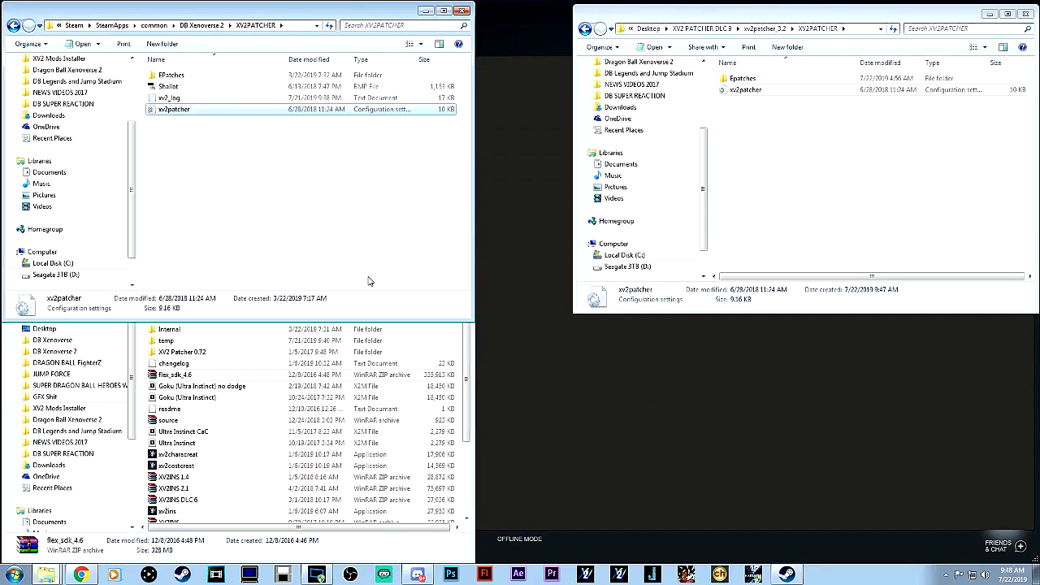
Copy all the XML files in the Epatches folder of the extracted patcher.
double_click(759, 81)
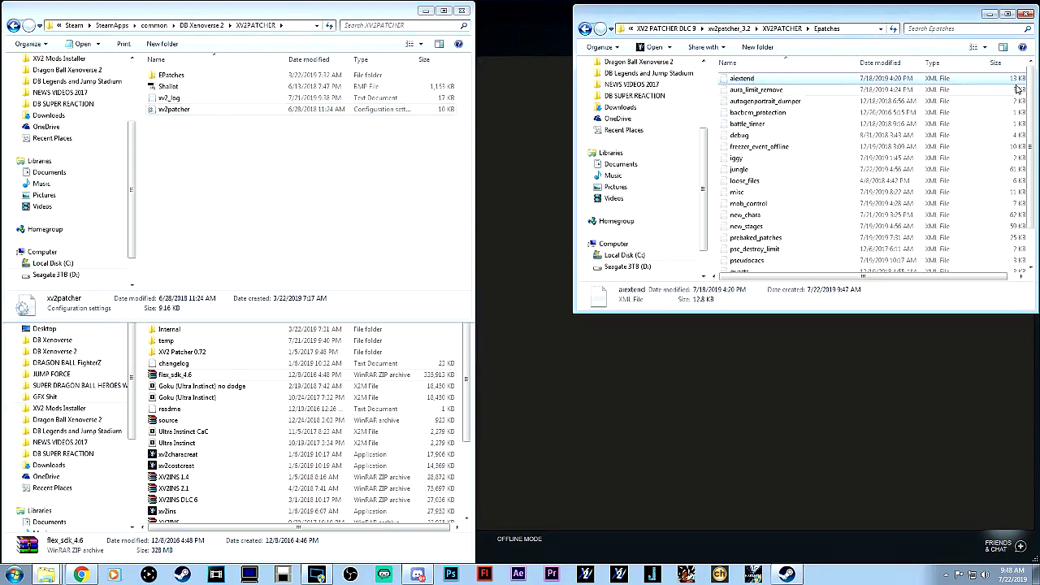
scroll(812, 203, "down", 1)
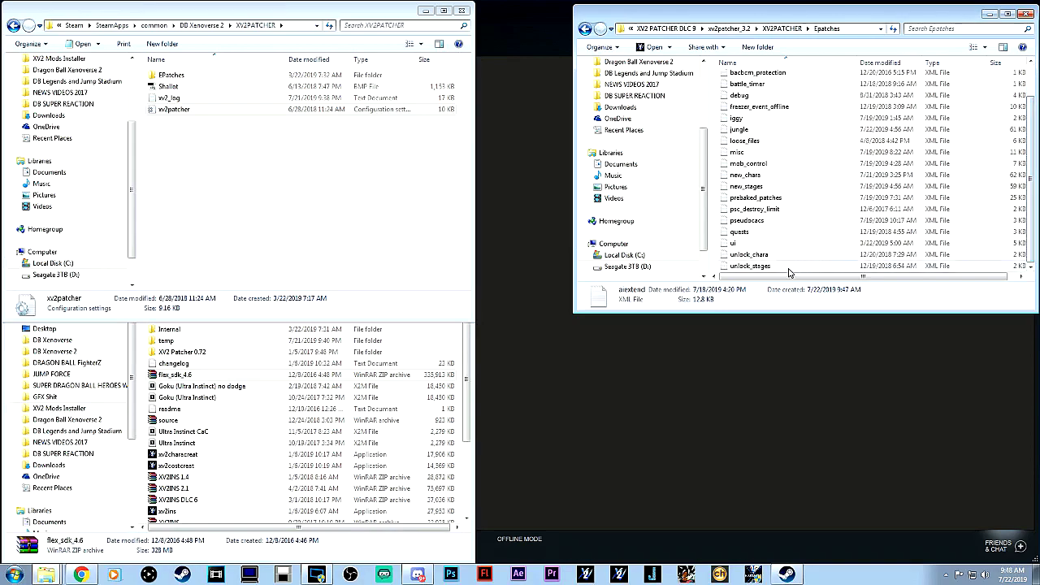
key("ctrl+a")
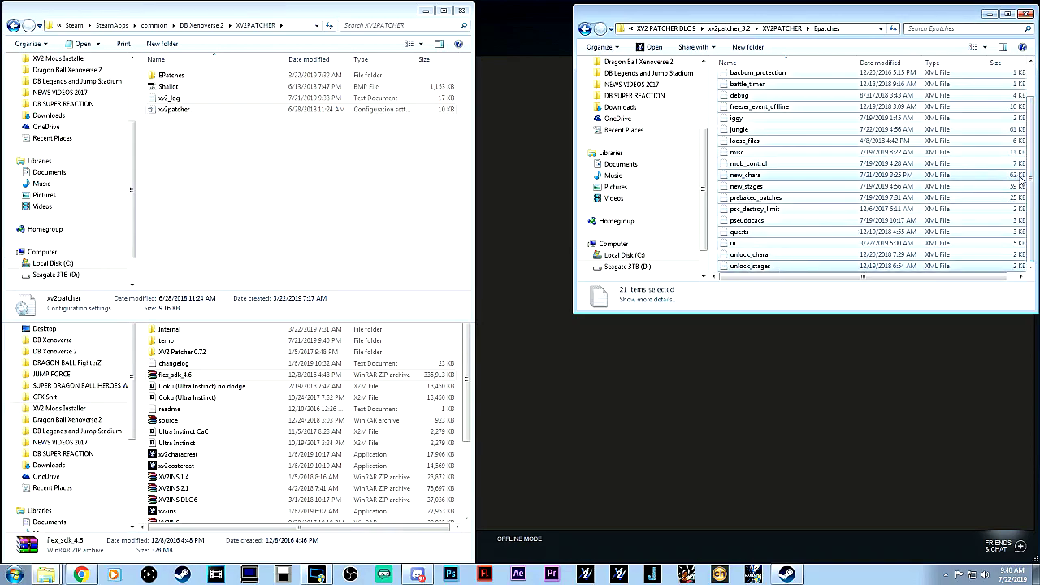
right_click(740, 155)
left_click(760, 317)
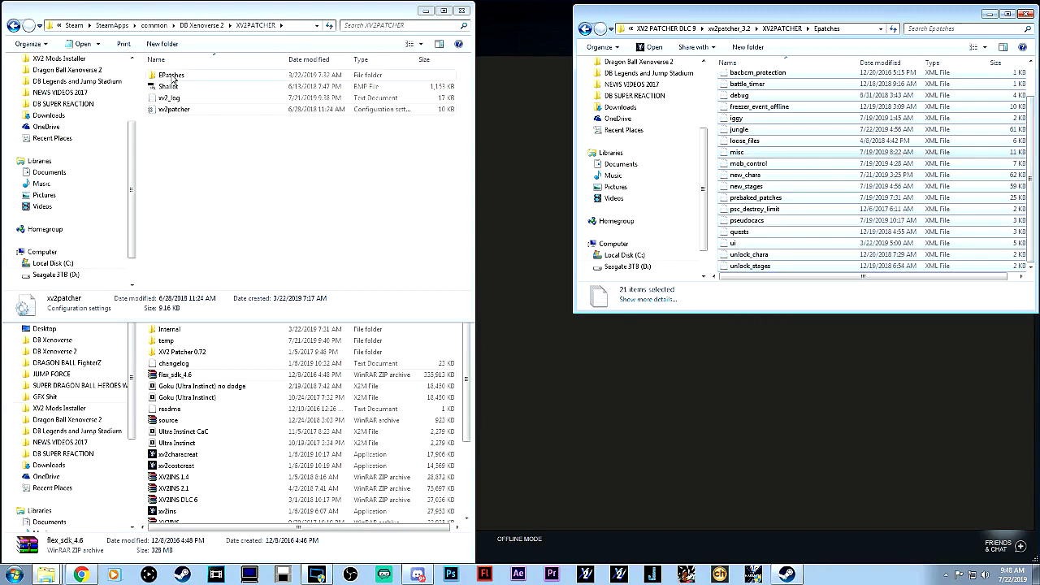
Paste the copied XML files into the game's EPatches folder, replacing every conflicting file, and return to the game's XV2PATCHER folder.
double_click(172, 75)
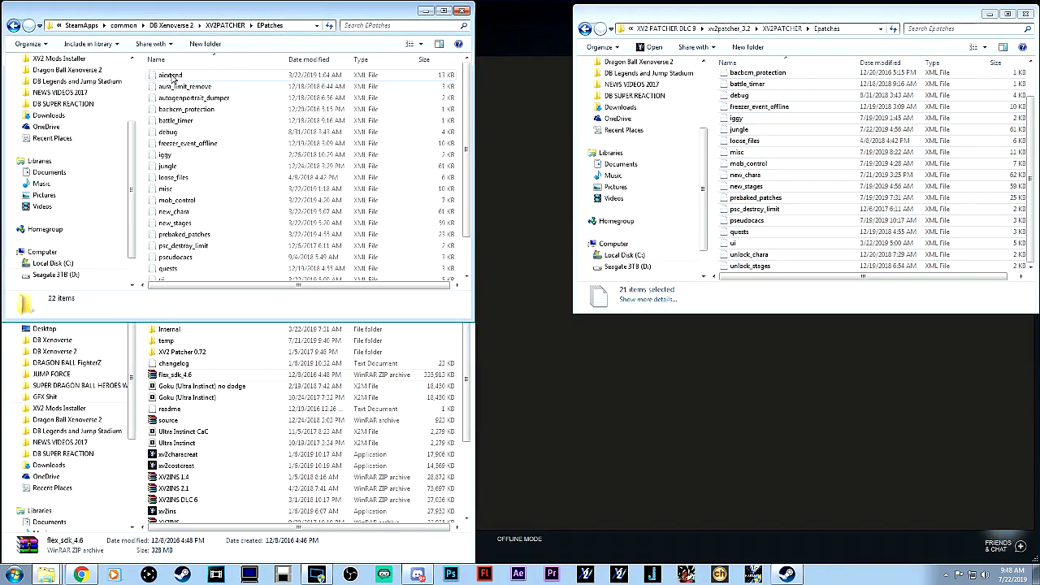
left_click(173, 75)
scroll(469, 185, "down", 1)
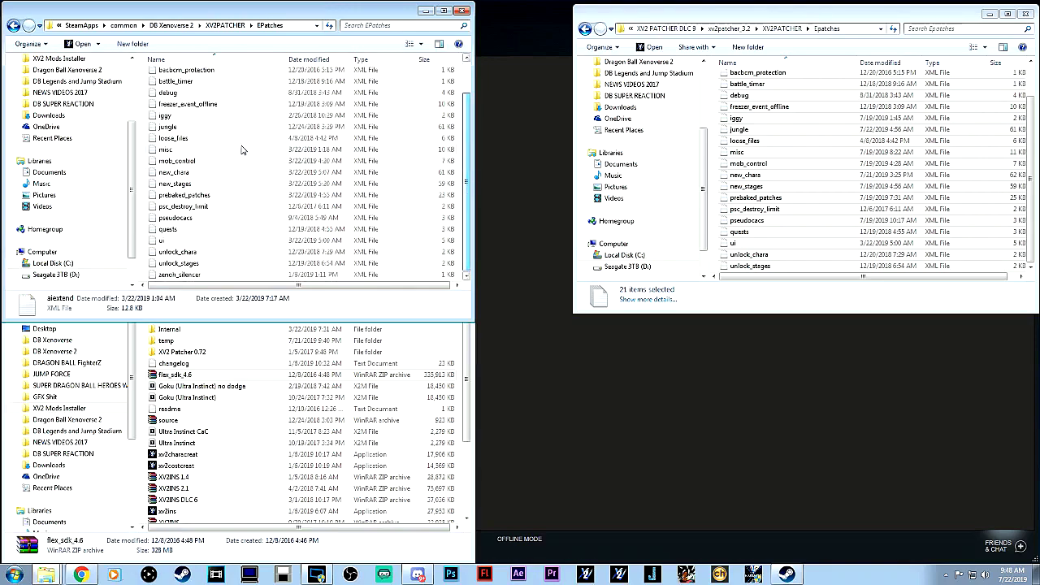
right_click(150, 134)
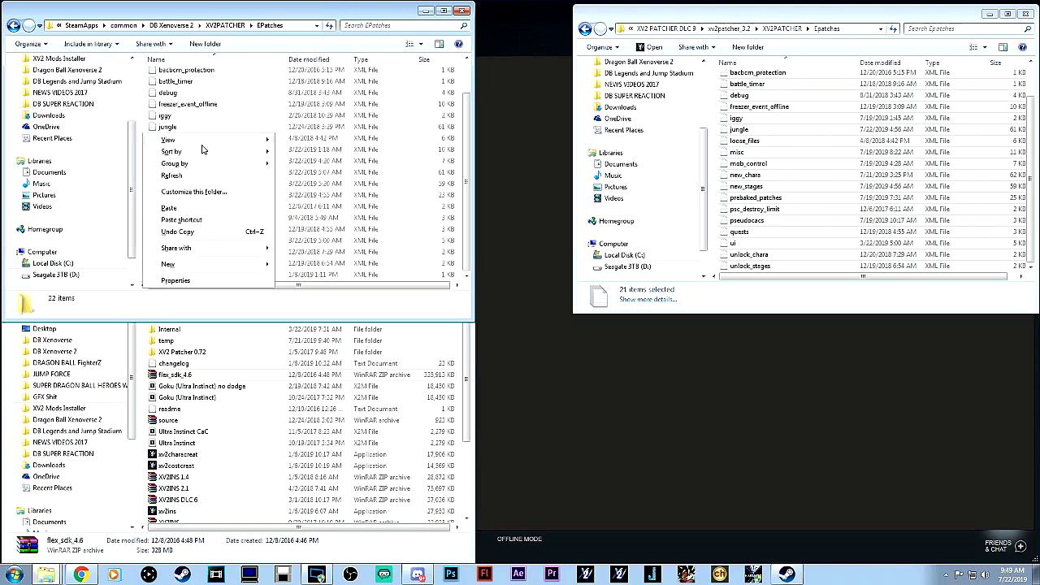
left_click(193, 209)
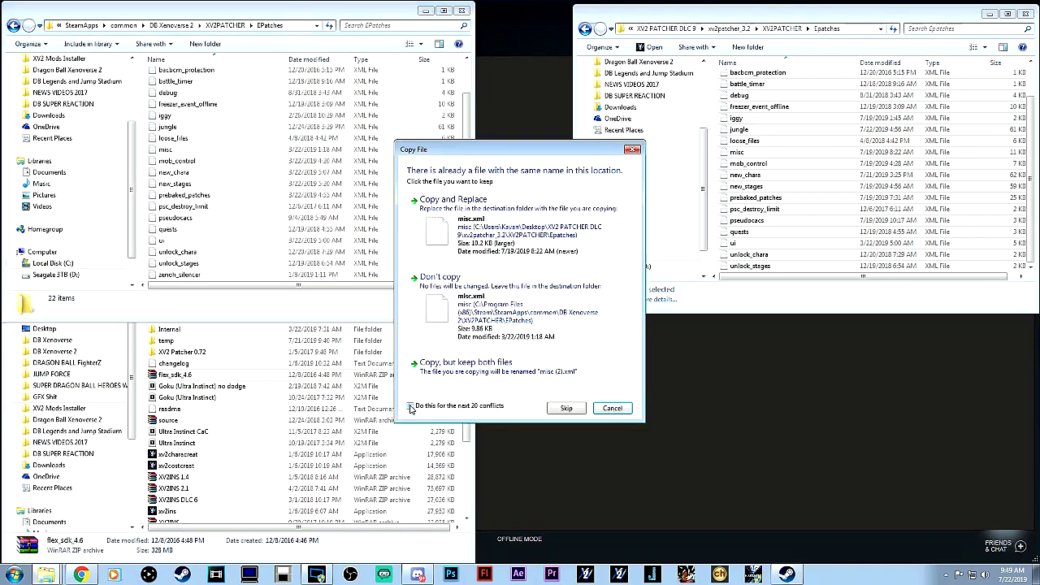
left_click(422, 407)
left_click(466, 232)
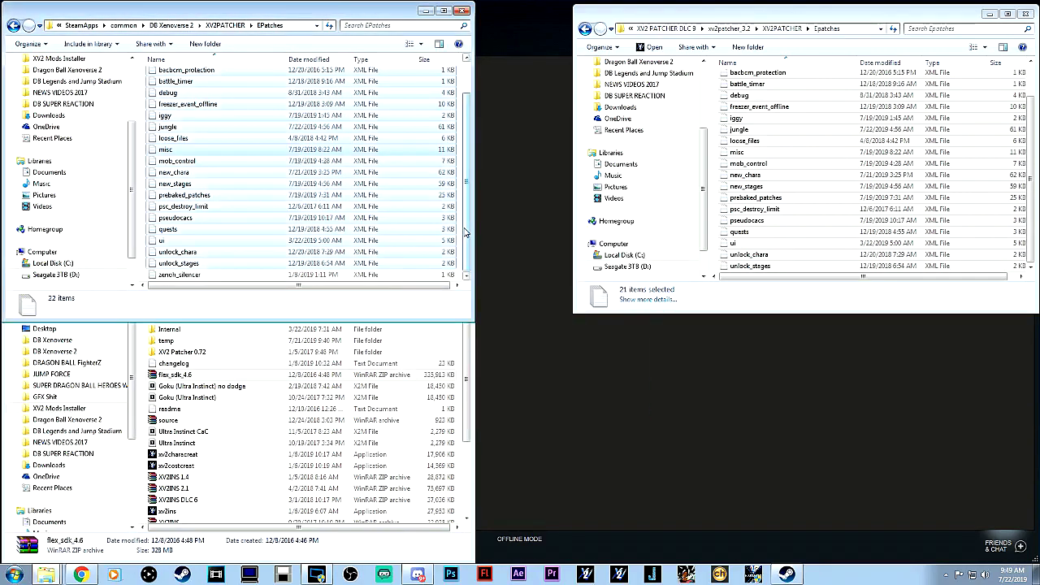
scroll(468, 91, "up", 1)
left_click_drag(468, 91, 466, 169)
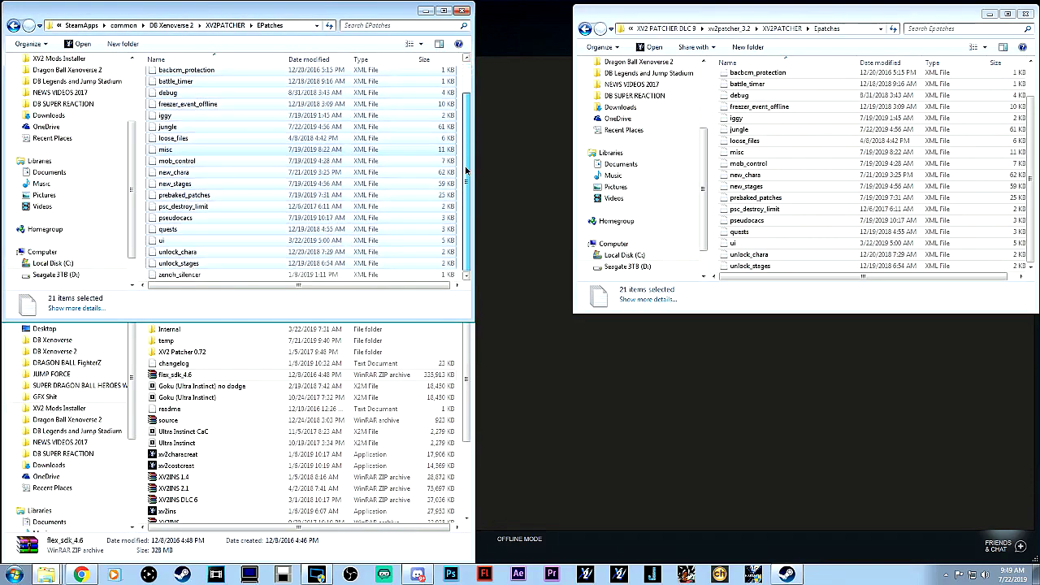
left_click(14, 25)
left_click(650, 16)
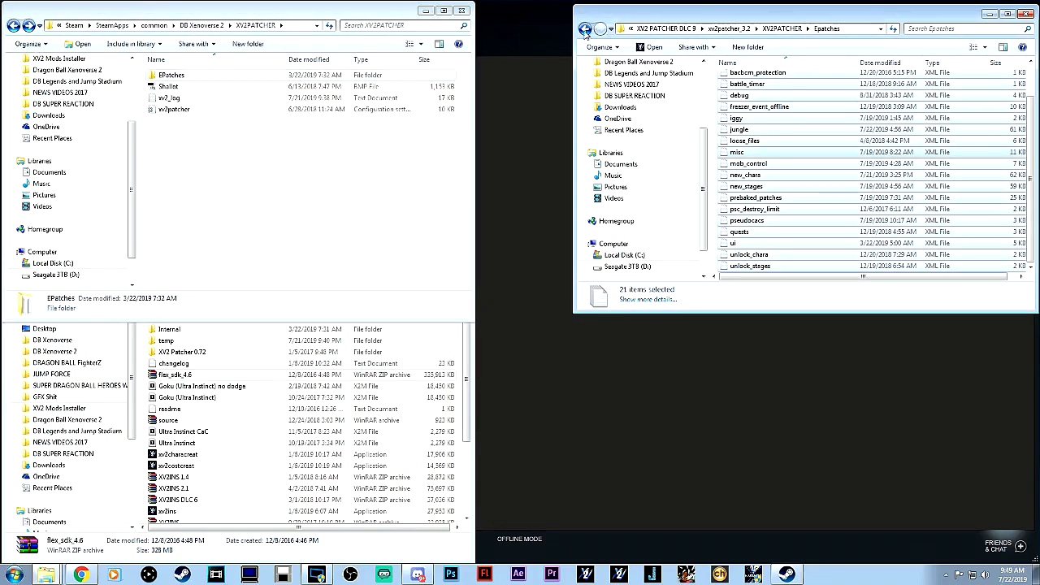
Copy xinput1_3.dll from the extracted xv2patcher_3.2\bin folder into the game's bin folder, replacing the existing file.
left_click(585, 29)
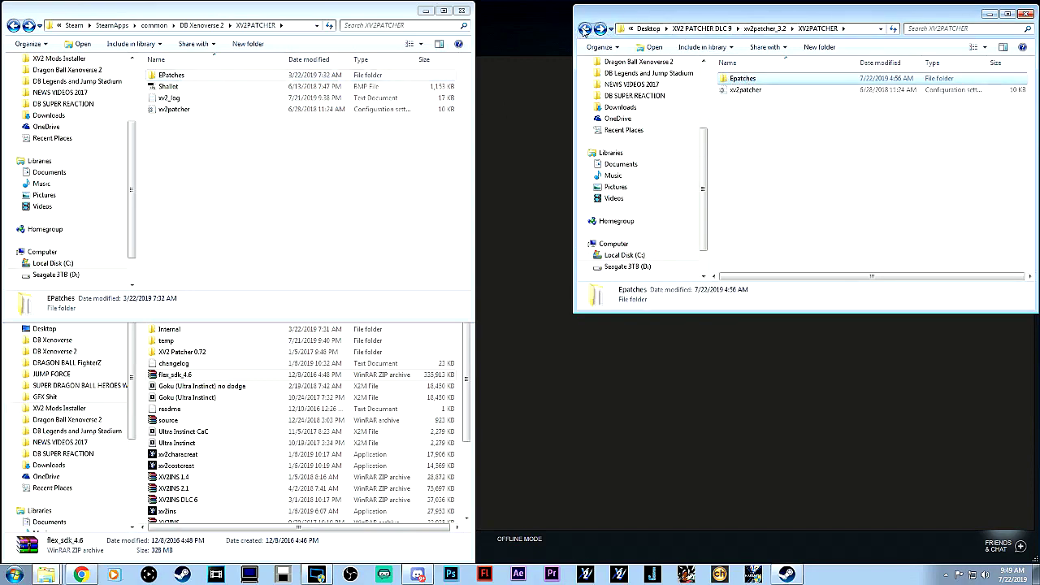
left_click(584, 29)
left_click(14, 25)
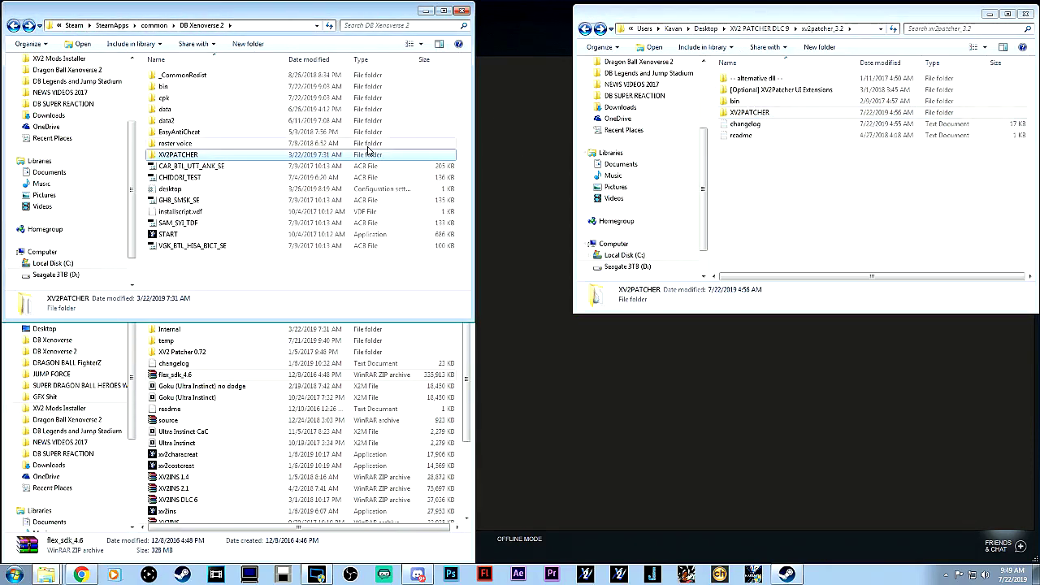
double_click(740, 102)
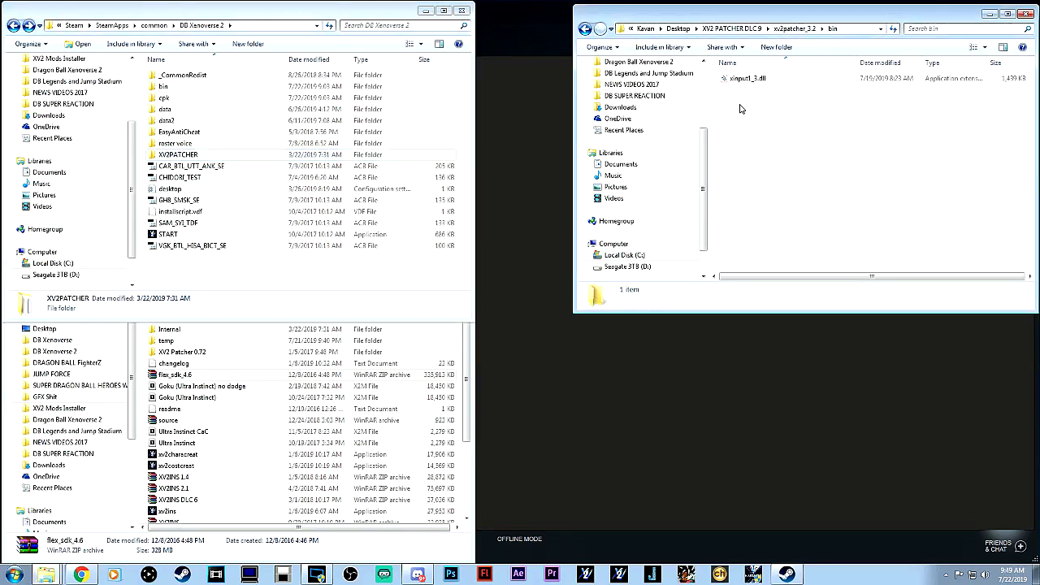
double_click(166, 88)
left_click(751, 79)
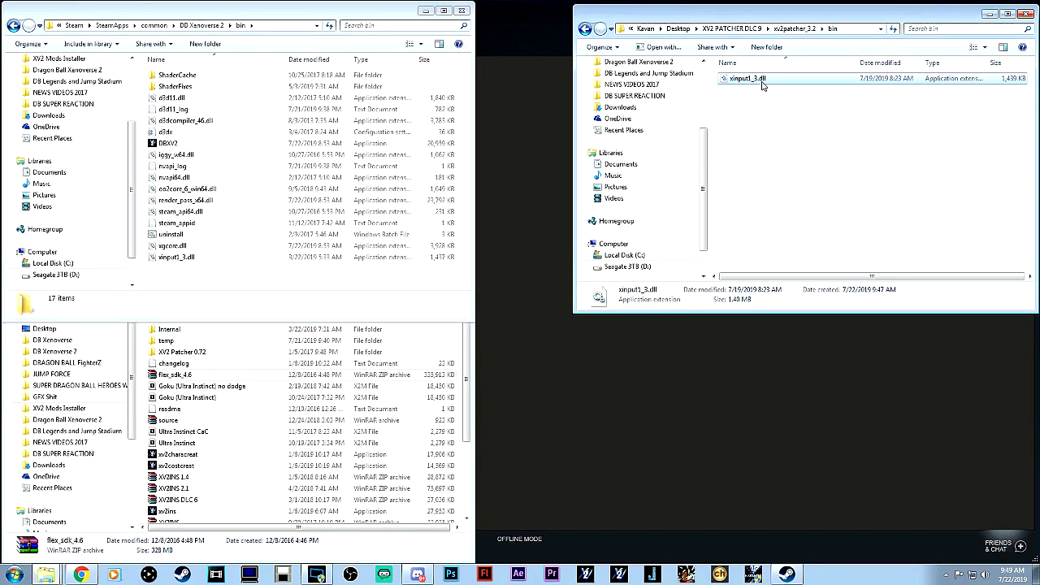
right_click(762, 85)
left_click(778, 252)
left_click(220, 275)
right_click(203, 271)
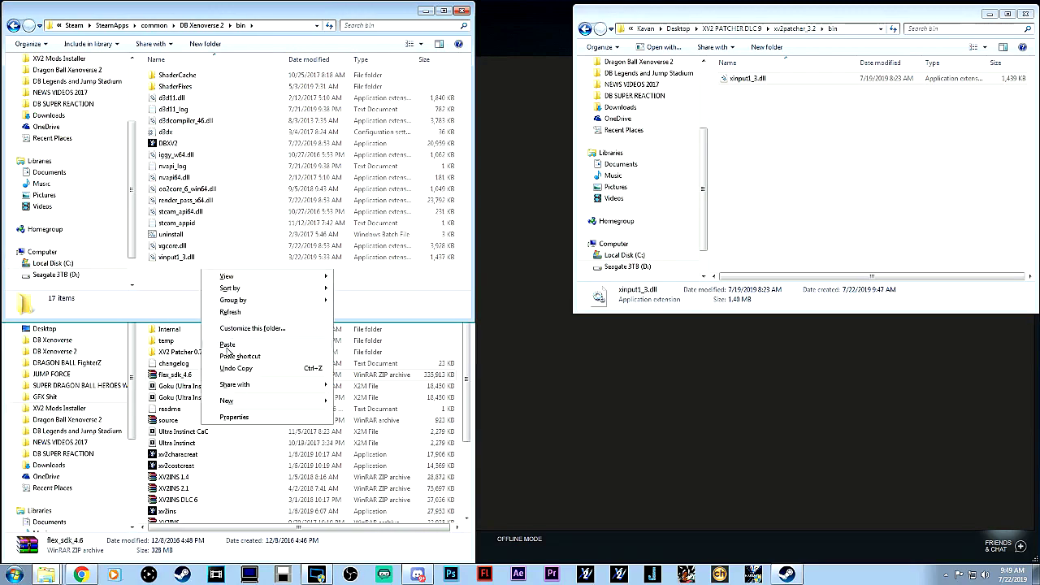
left_click(227, 345)
left_click(507, 257)
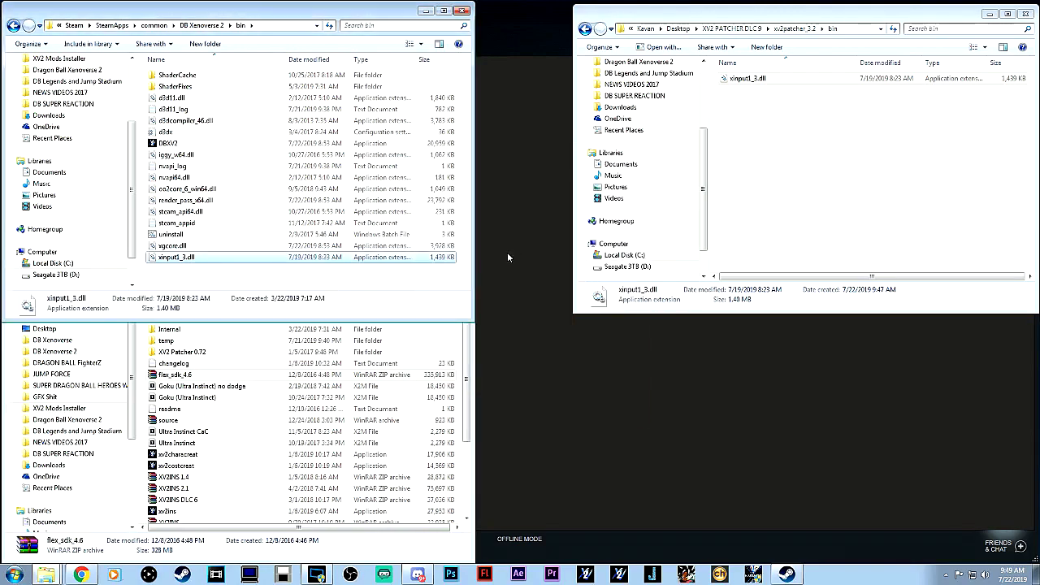
Open the iggy folder inside [Optional] XV2Patcher UI Extensions\data\ui and the game's own data\ui\iggy folder.
left_click(584, 29)
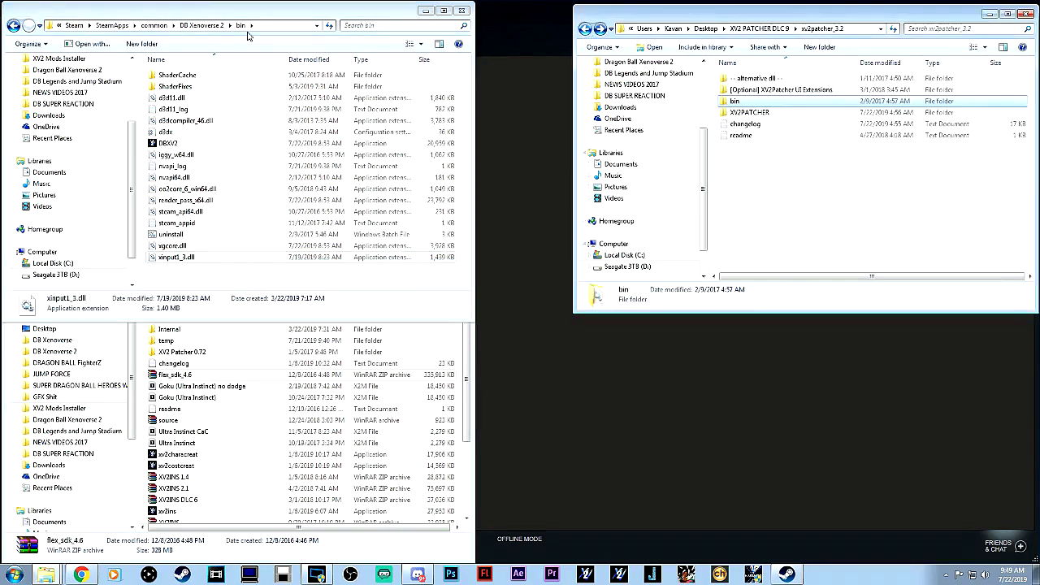
left_click(13, 25)
double_click(780, 89)
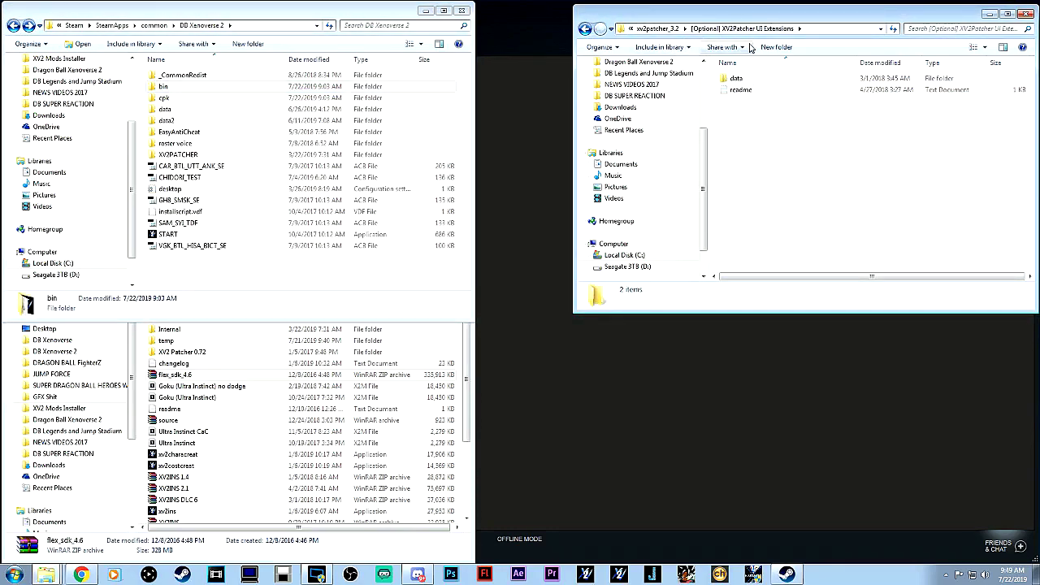
left_click(584, 28)
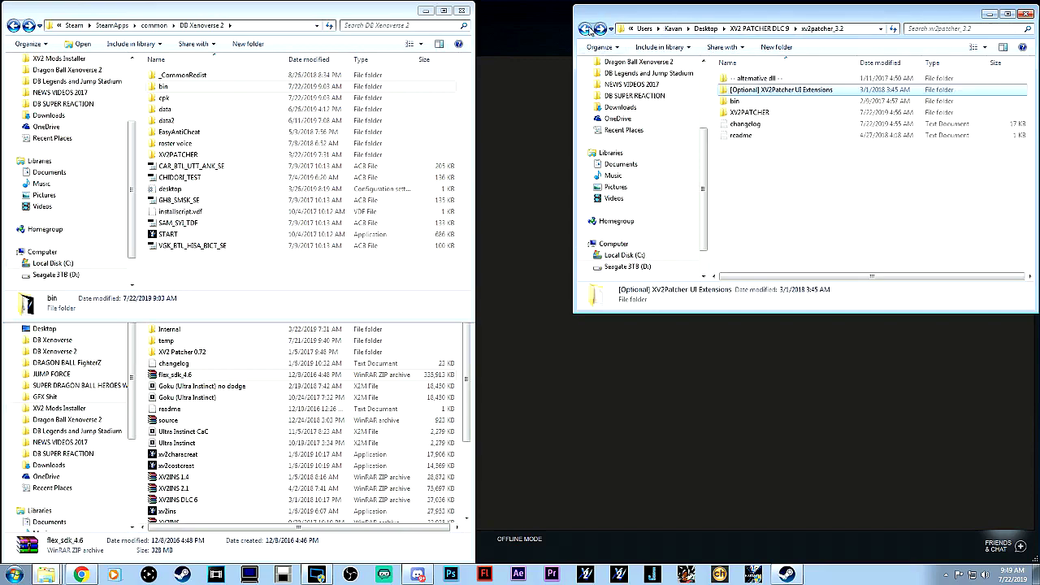
left_click(600, 30)
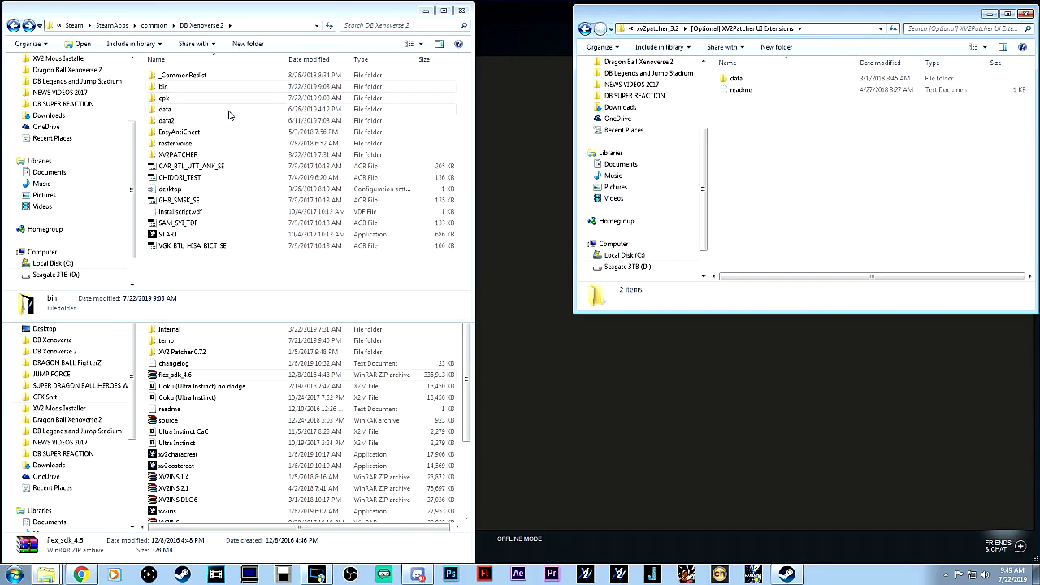
left_click(173, 111)
double_click(173, 111)
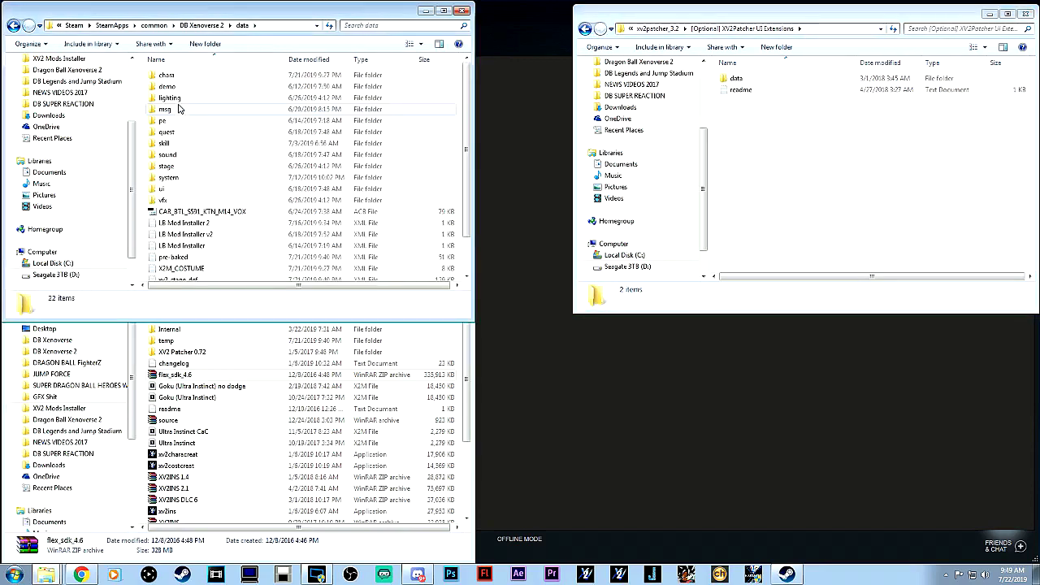
double_click(740, 79)
double_click(741, 78)
left_click(230, 190)
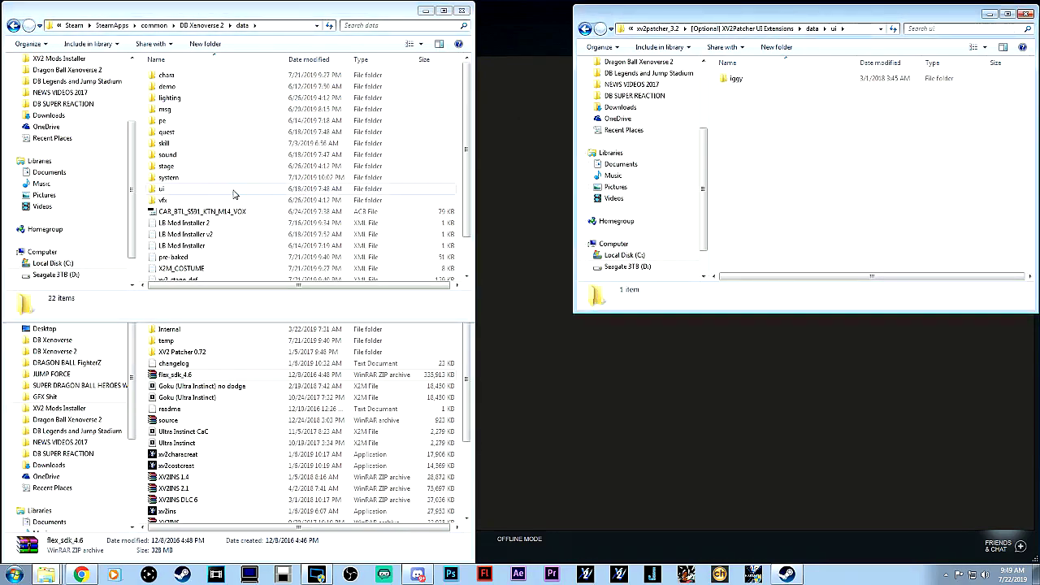
double_click(227, 190)
double_click(736, 78)
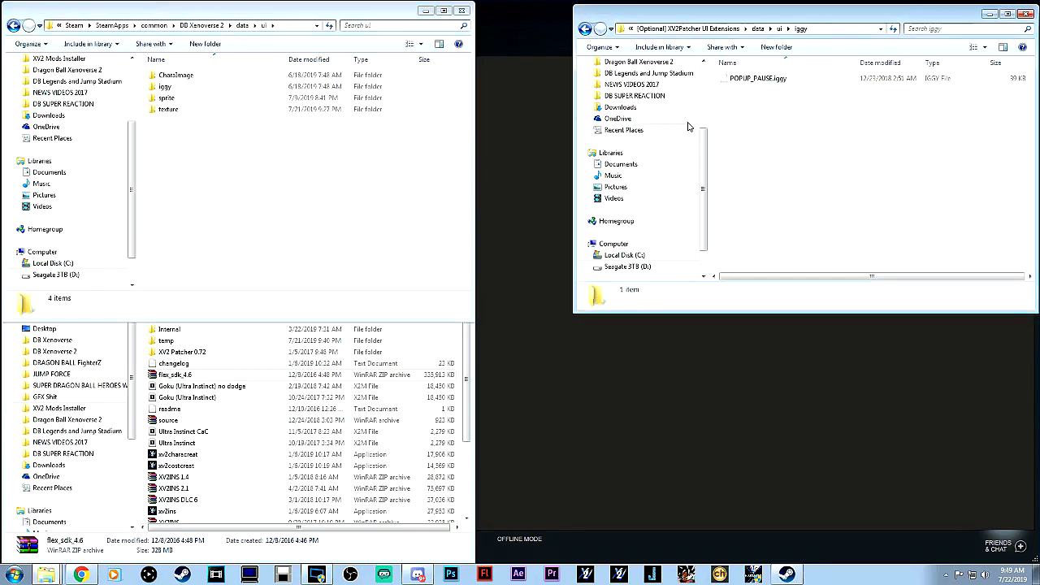
left_click(165, 87)
double_click(165, 87)
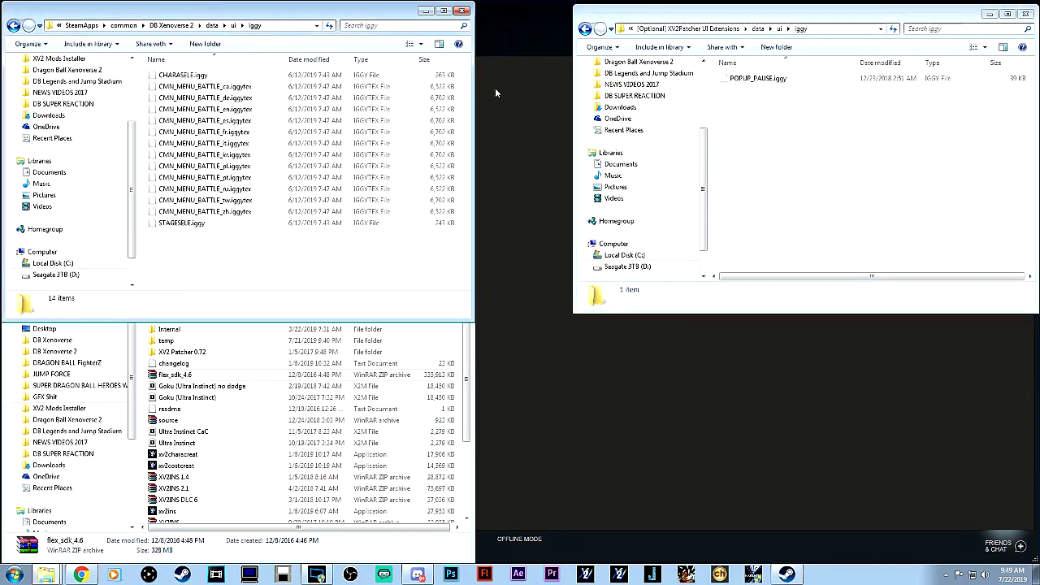
Copy POPUP_PAUSE.iggy from the UI Extensions into the game's iggy folder and return to the game's ui folder.
right_click(753, 79)
left_click(779, 265)
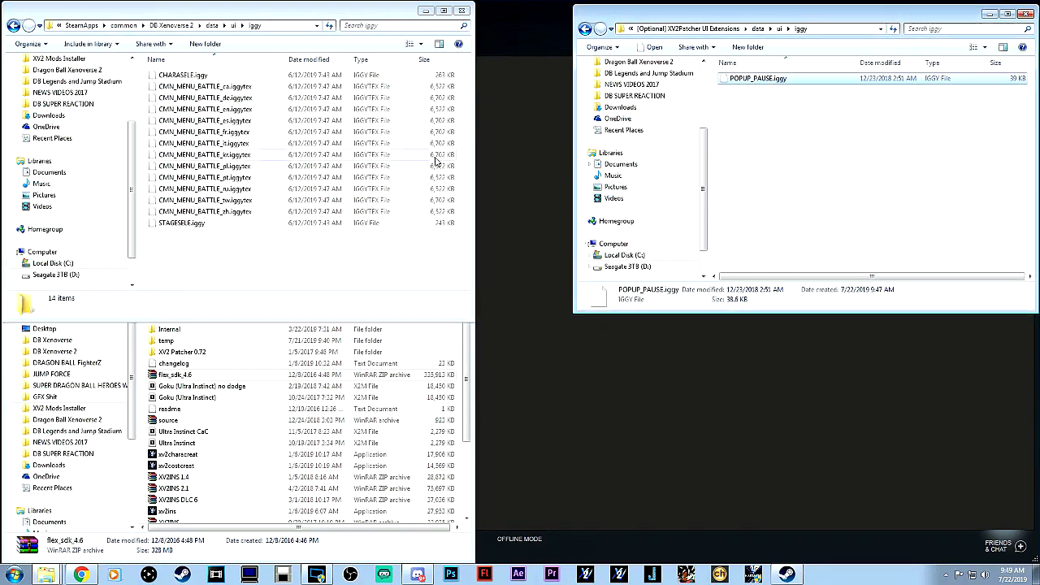
right_click(240, 251)
left_click(289, 325)
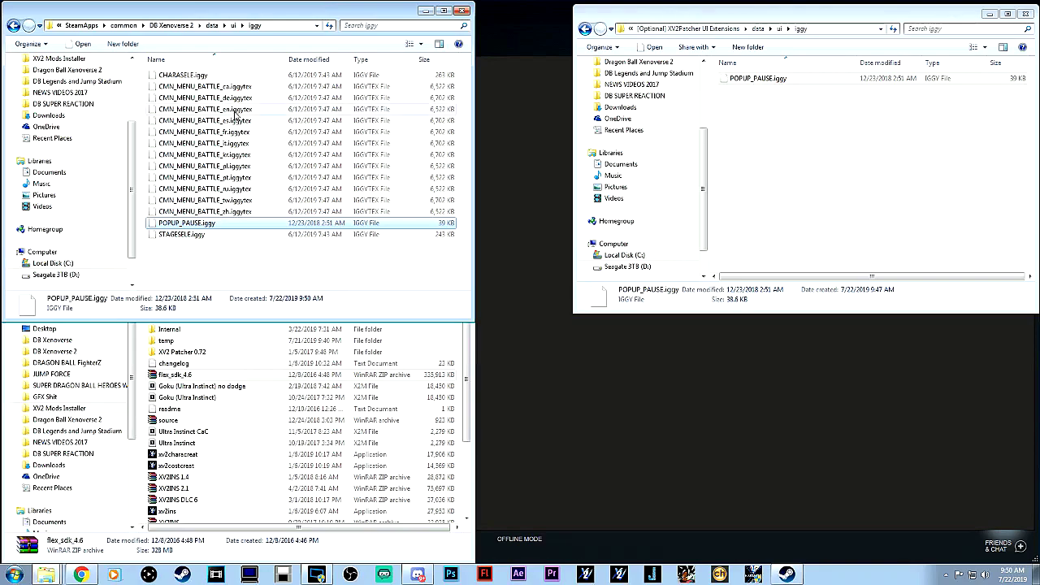
left_click(13, 26)
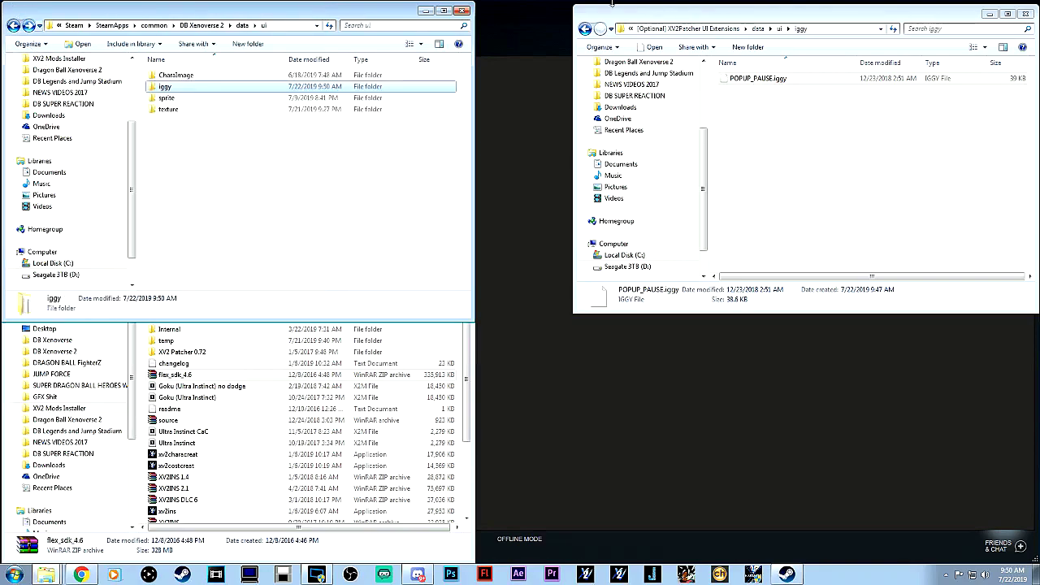
Examine the patcher's alternative dll folder alongside the game's bin folder, and return to the xv2patcher_3.2 folder.
left_click(585, 29)
left_click(585, 29)
left_click(586, 29)
left_click(585, 28)
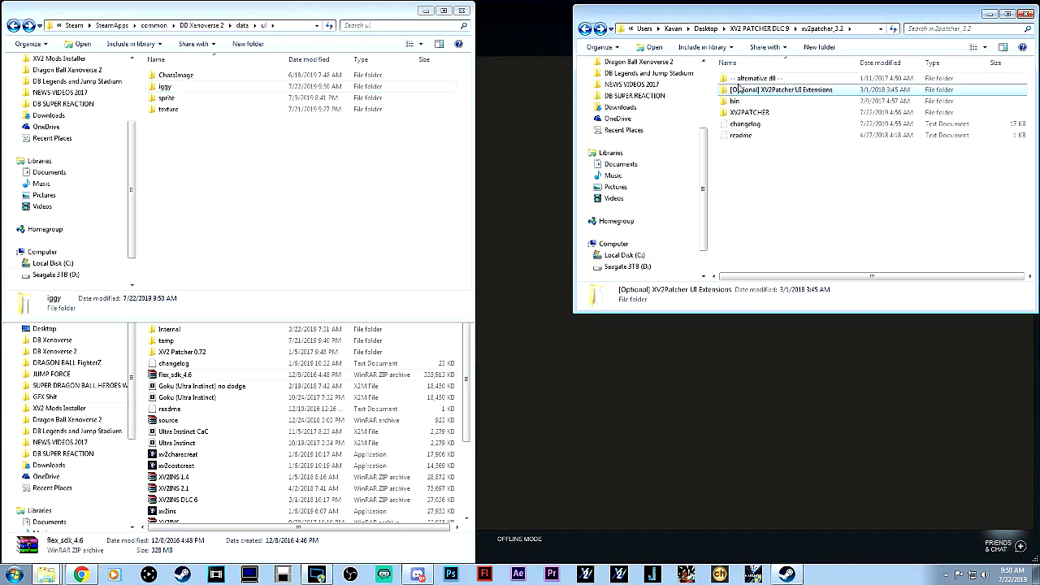
left_click(13, 26)
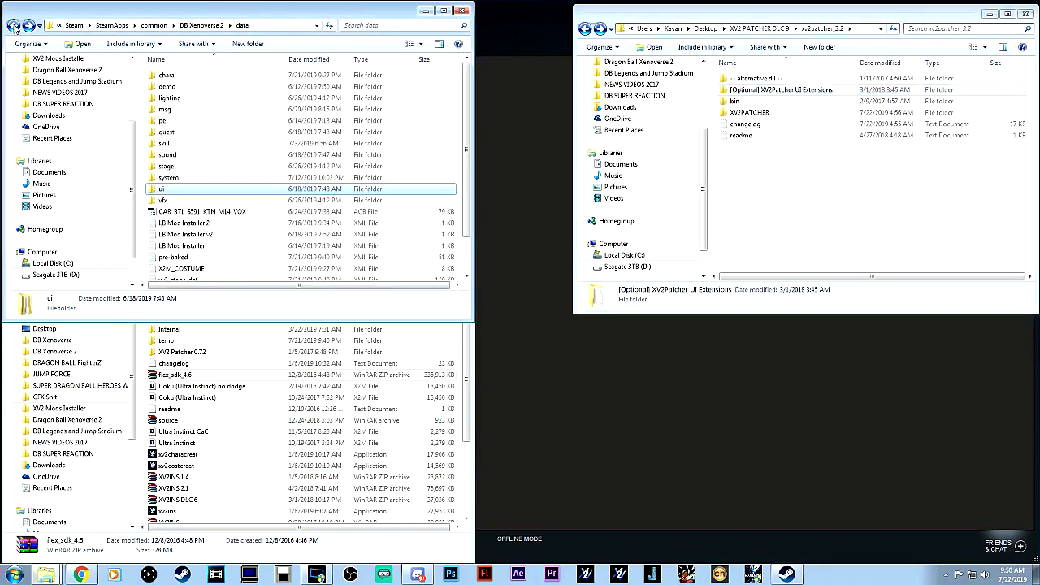
double_click(746, 79)
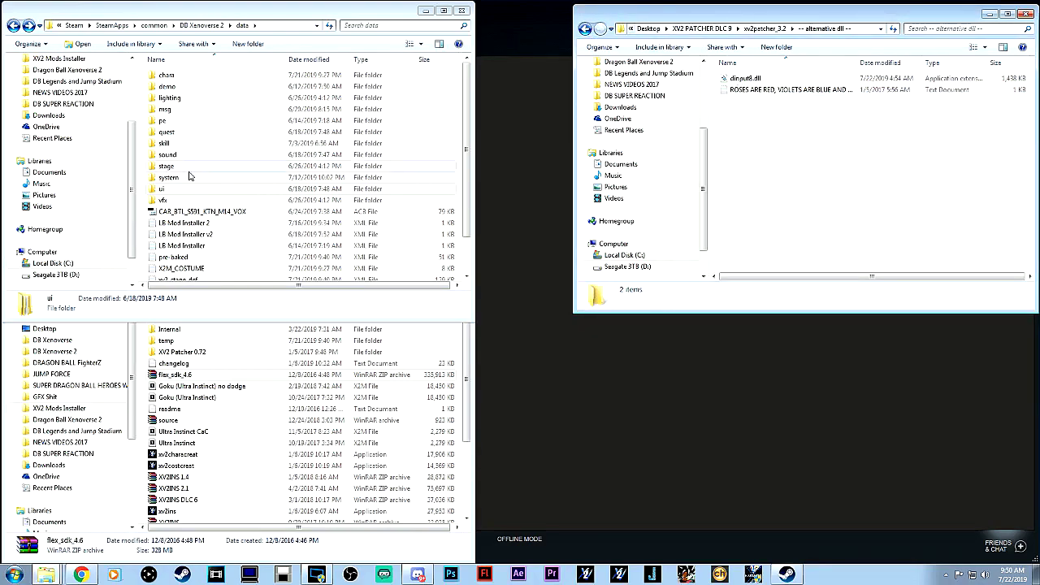
left_click(167, 98)
key("BackSpace")
double_click(165, 86)
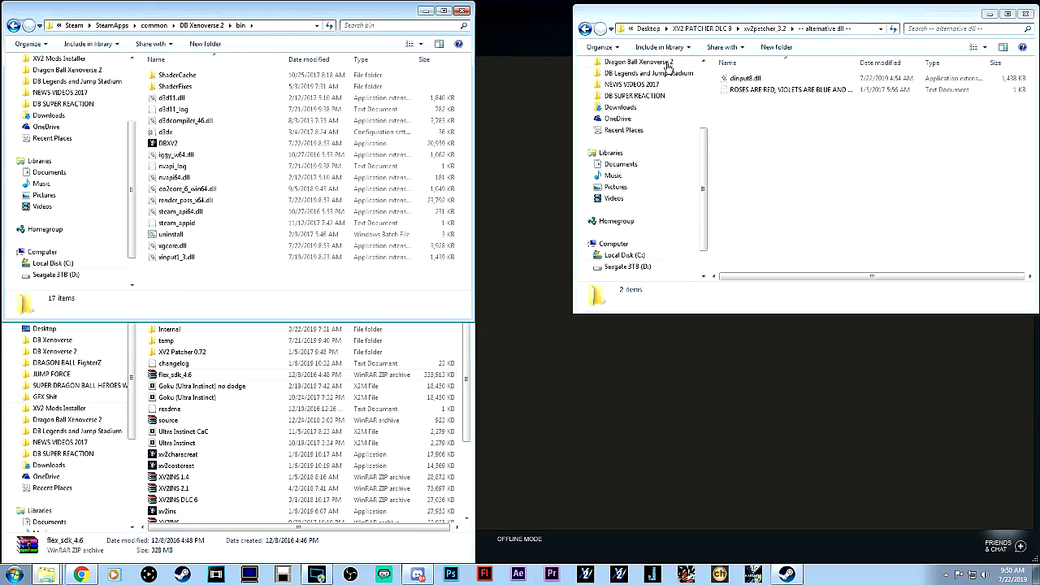
left_click(586, 29)
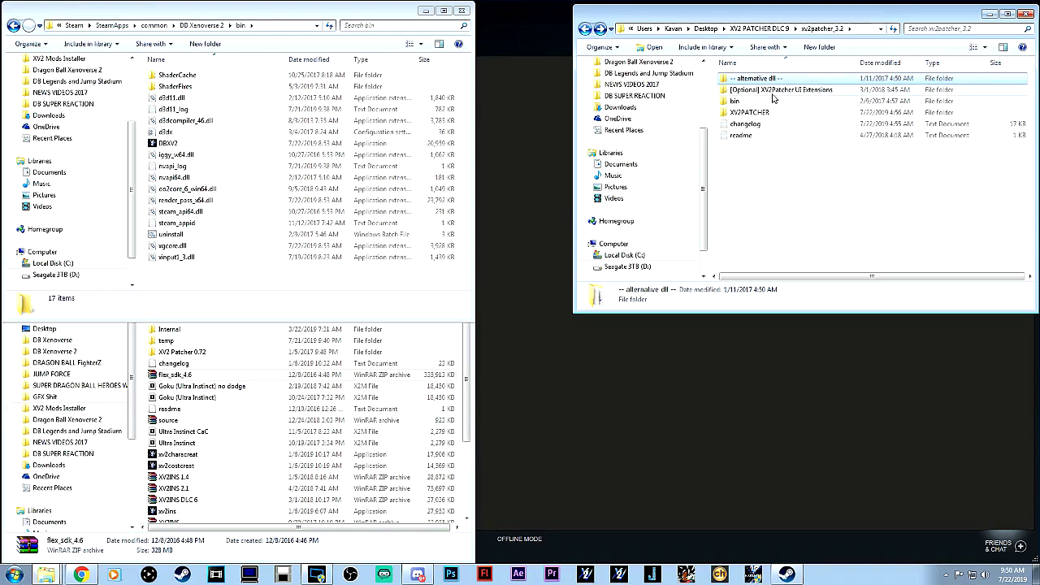
Bring the XV2 Mods Installer folder forward, minimize the game folder window, and open the extracted XV2INS folder.
left_click(586, 29)
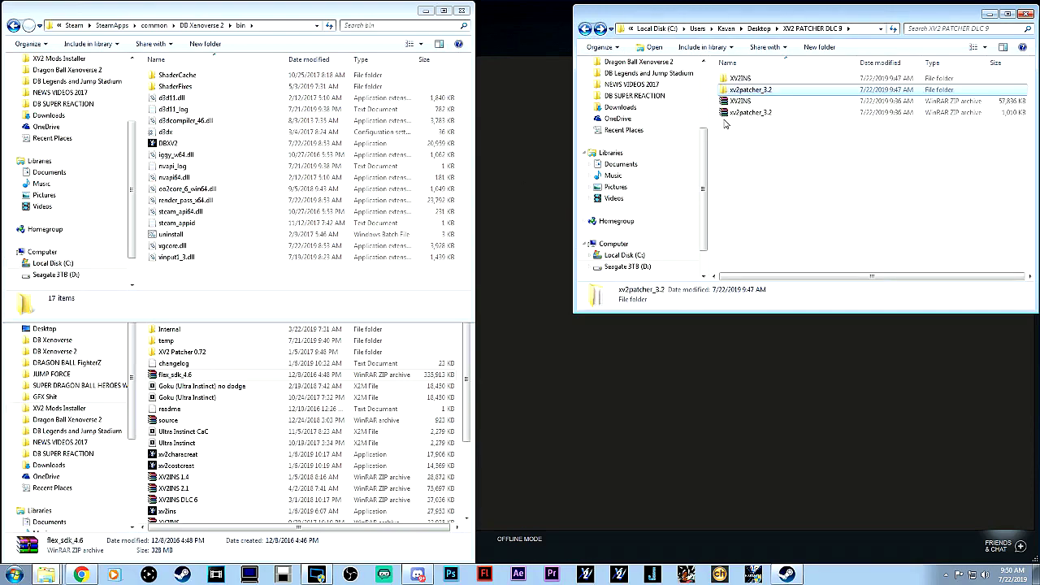
left_click(309, 377)
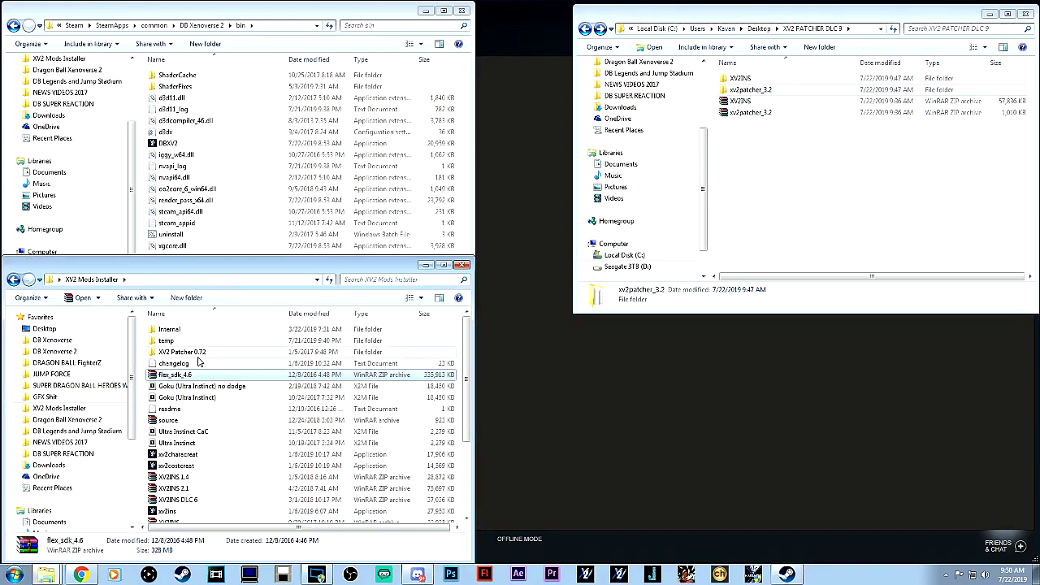
left_click(425, 11)
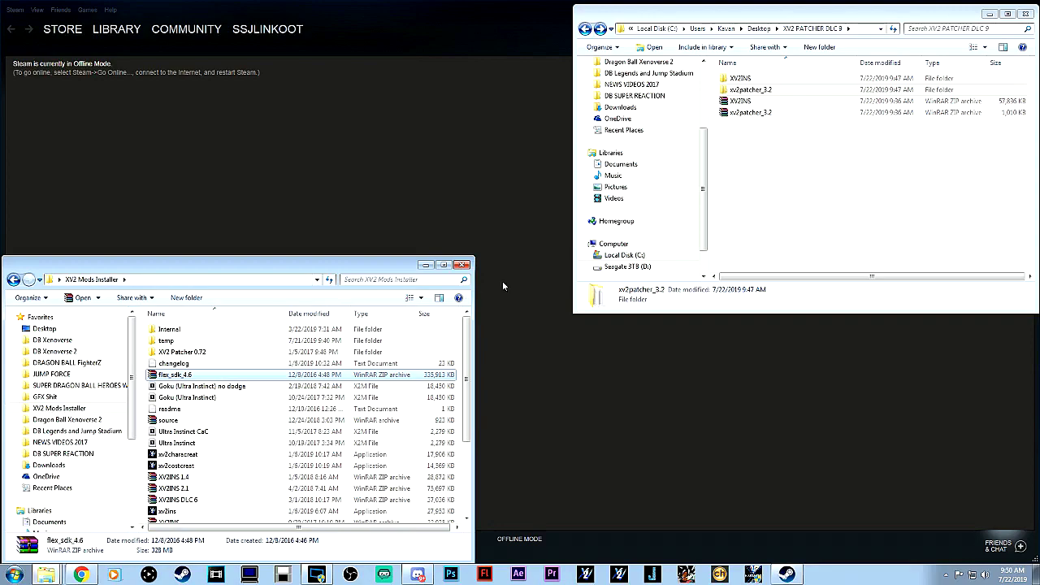
double_click(740, 79)
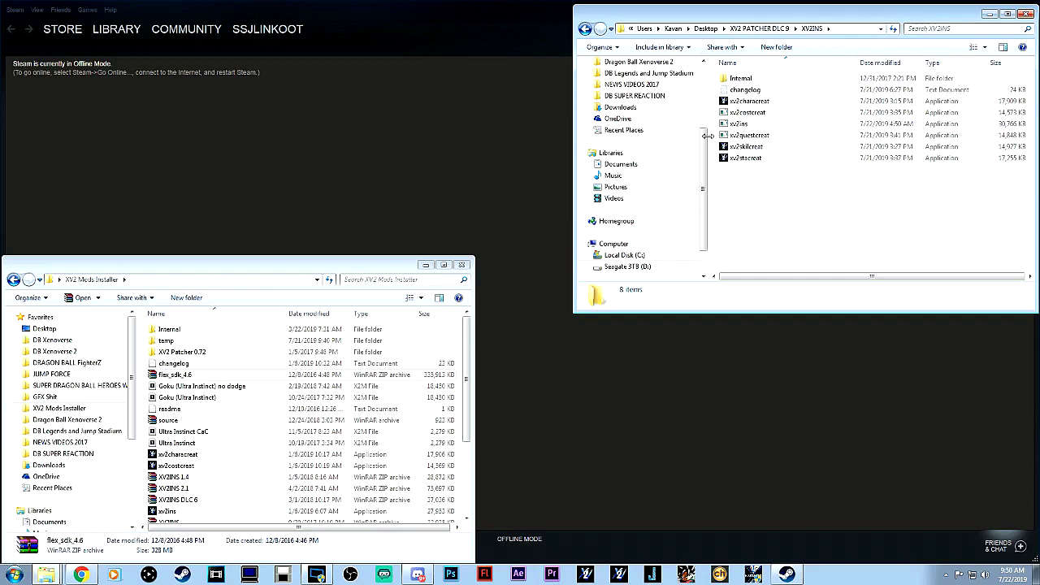
Read the version 3.2 entries in the XV2INS changelog and close the file.
double_click(742, 90)
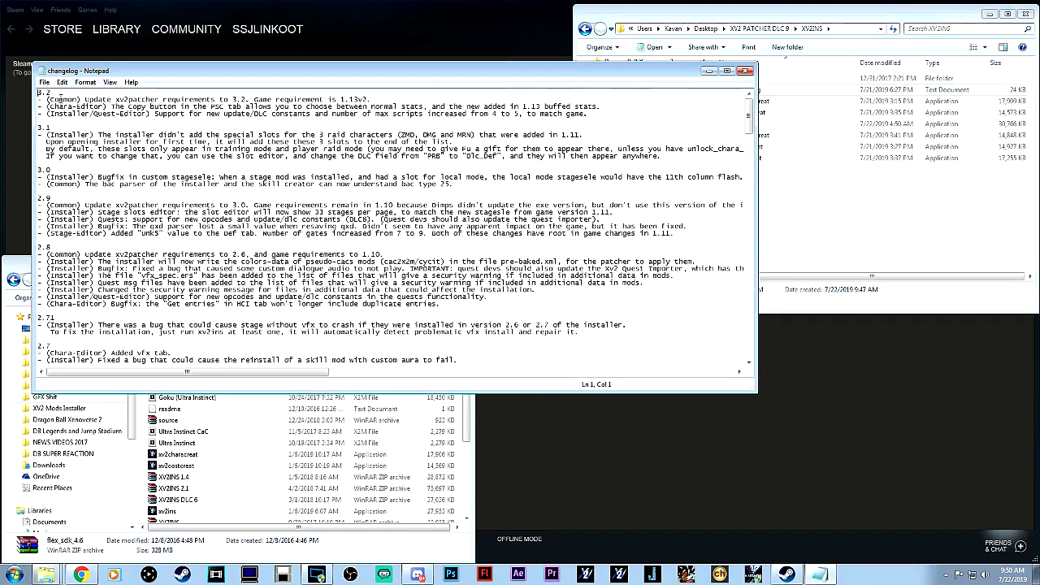
left_click_drag(90, 106, 587, 114)
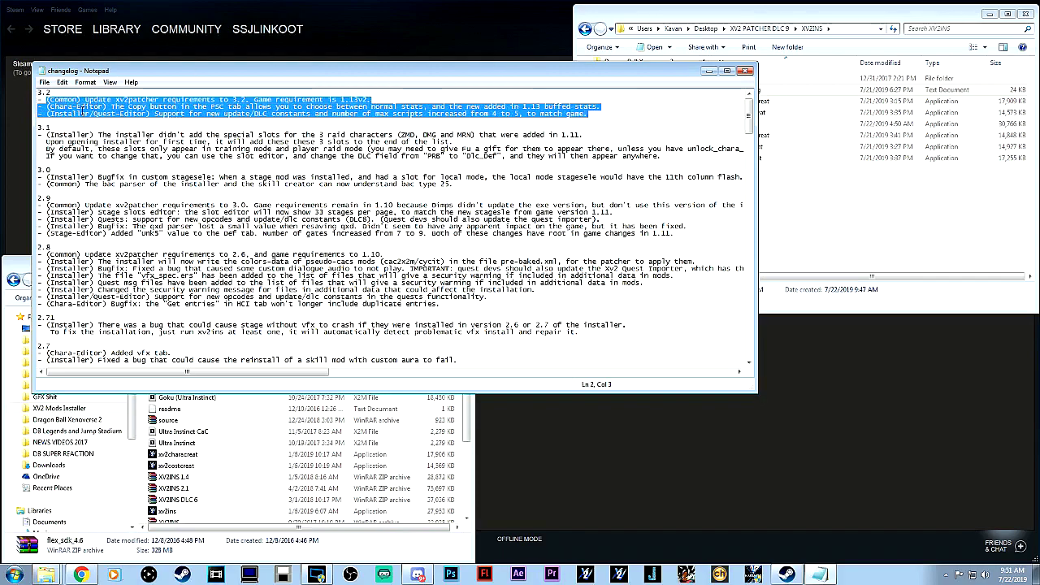
left_click(746, 70)
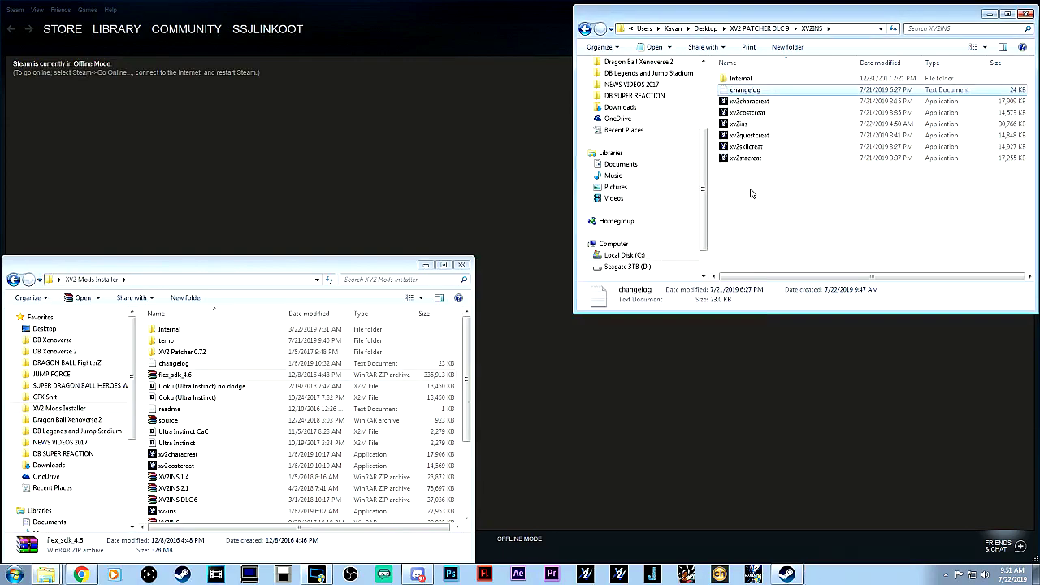
Copy the six applications from the extracted XV2INS folder and look over their older versions in the XV2 Mods Installer folder.
left_click_drag(750, 197, 741, 101)
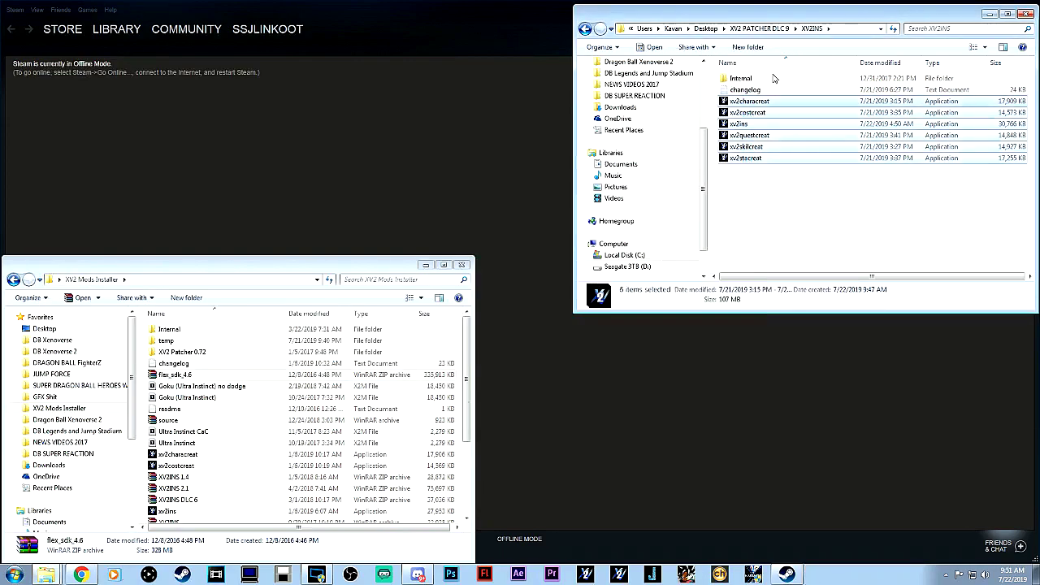
right_click(744, 102)
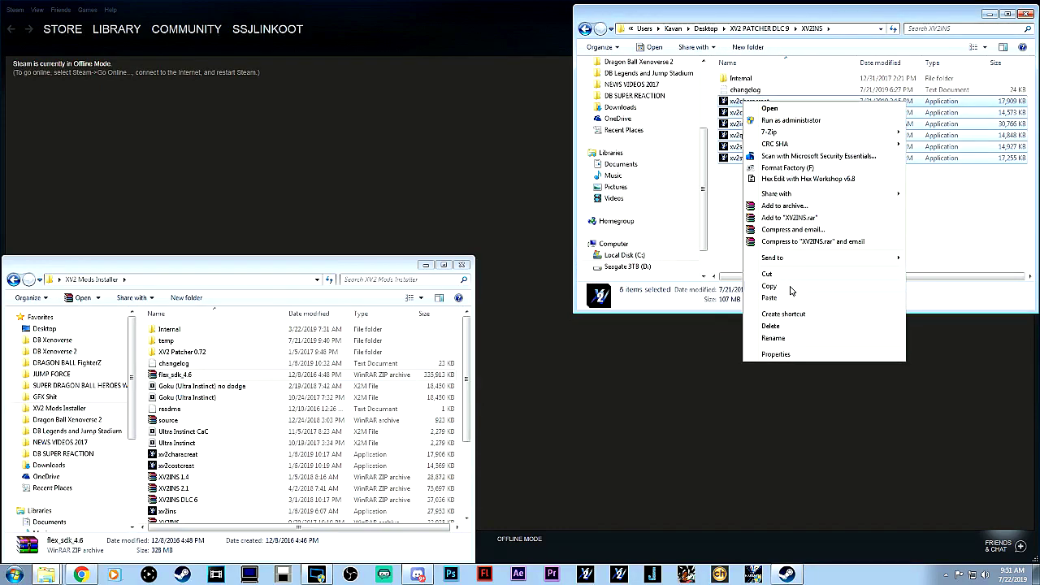
left_click(790, 287)
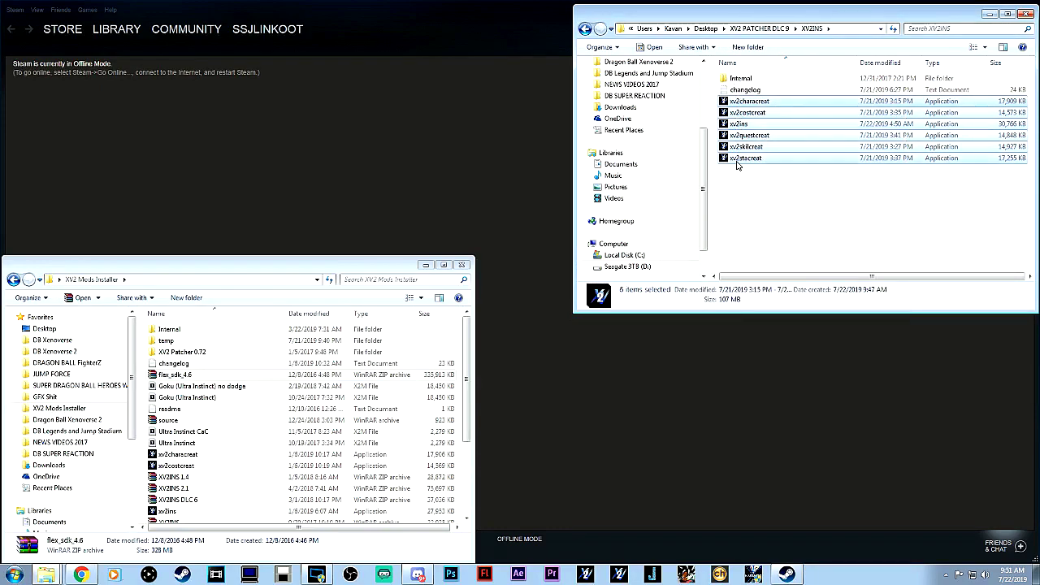
left_click(442, 350)
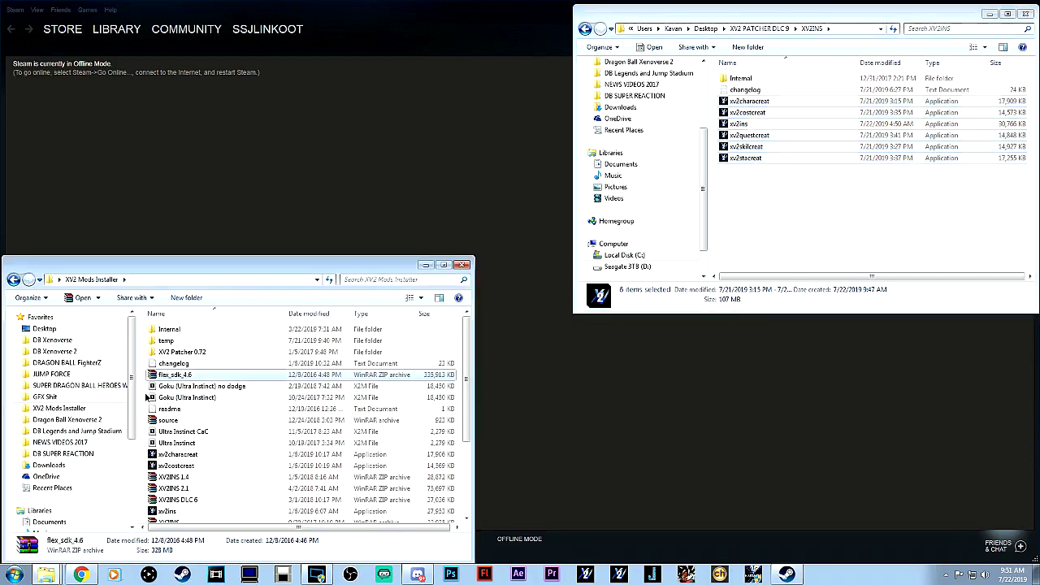
scroll(244, 423, "down", 3)
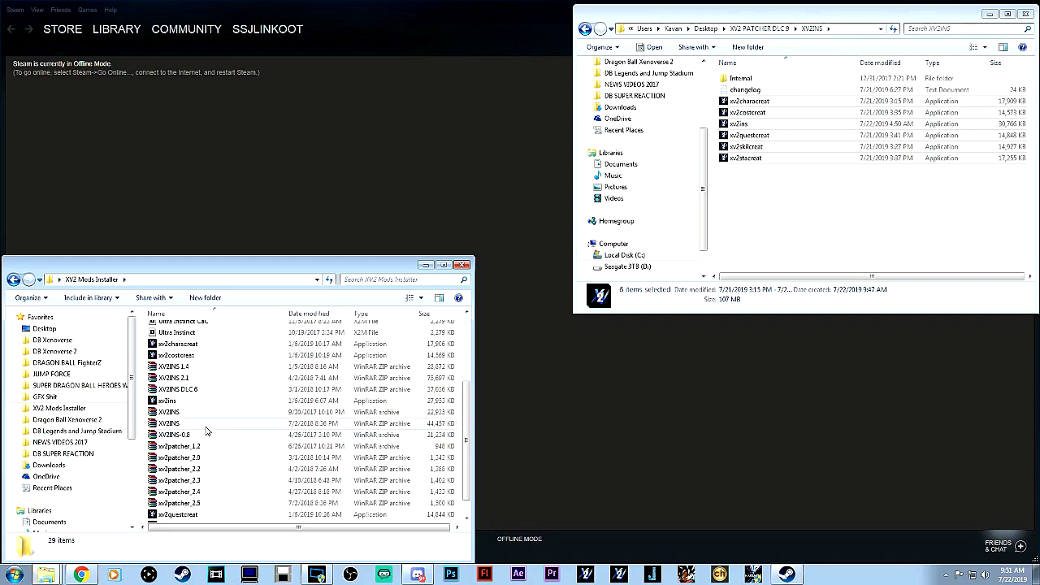
scroll(464, 454, "down", 1)
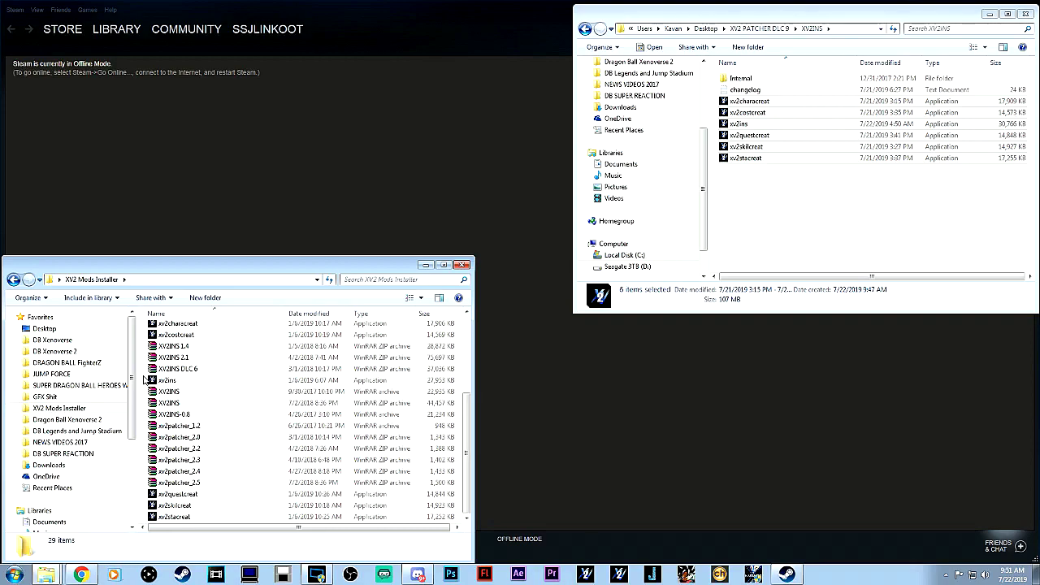
Copy the six XV2INS applications into the XV2 Mods Installer folder, replacing the existing files for all conflicts.
left_click(787, 199)
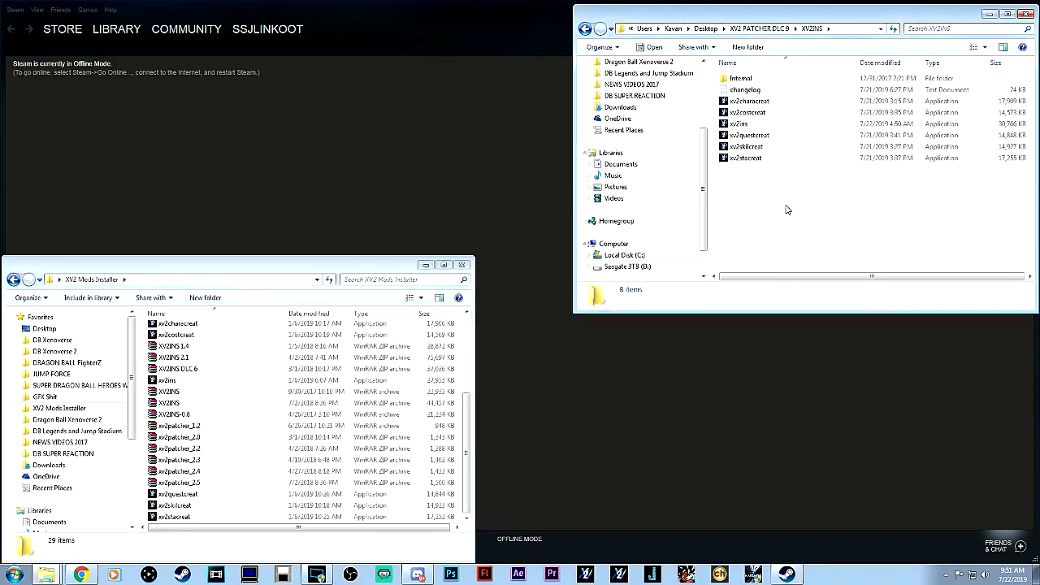
right_click(751, 104)
left_click(780, 286)
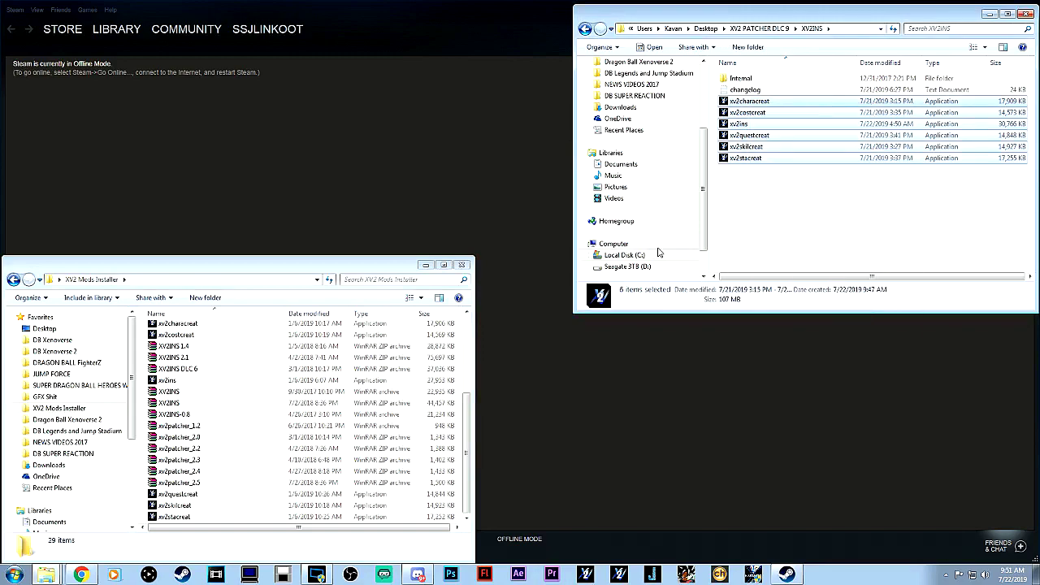
left_click(142, 379)
right_click(145, 377)
left_click(197, 456)
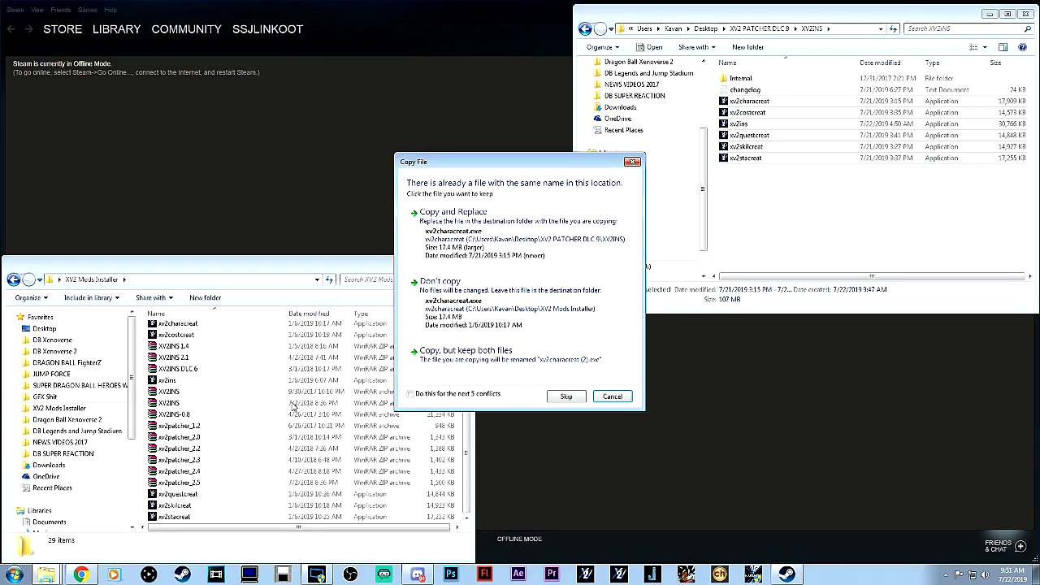
left_click(479, 395)
left_click(453, 233)
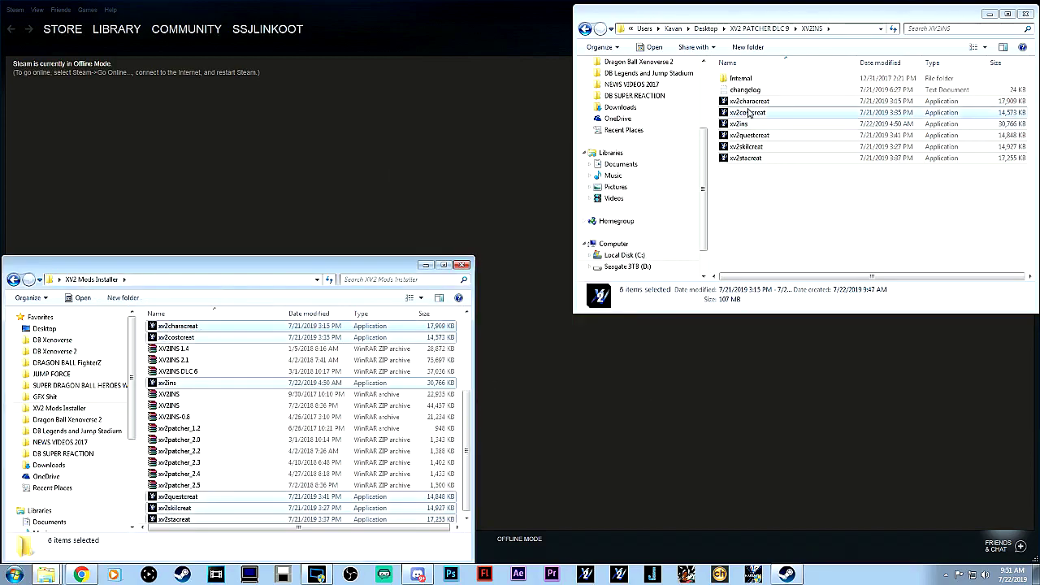
Open the CharaSele folder inside Internal in both the extracted XV2INS folder and the XV2 Mods Installer folder.
left_click_drag(466, 404, 486, 301)
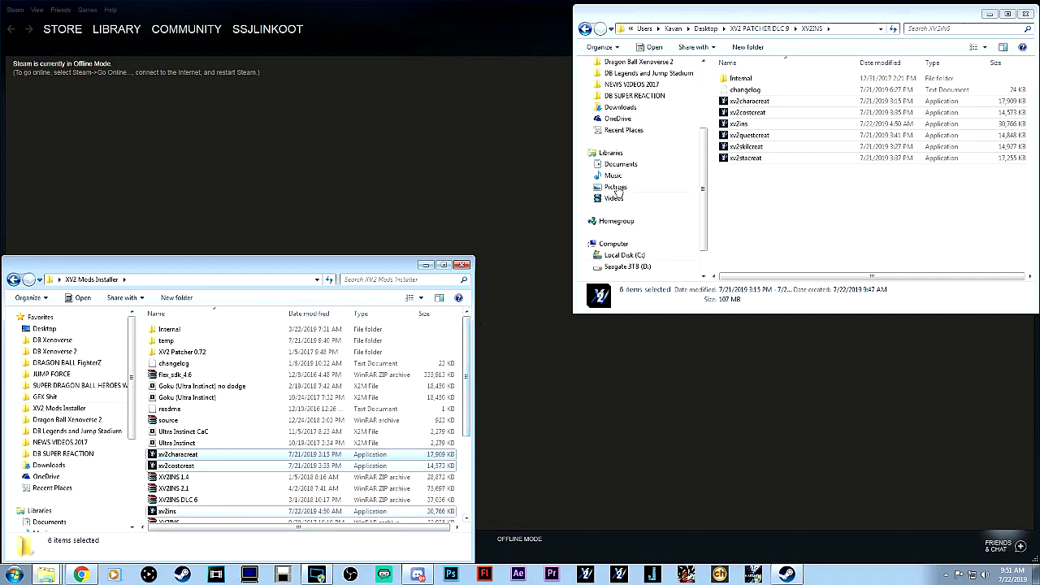
double_click(752, 78)
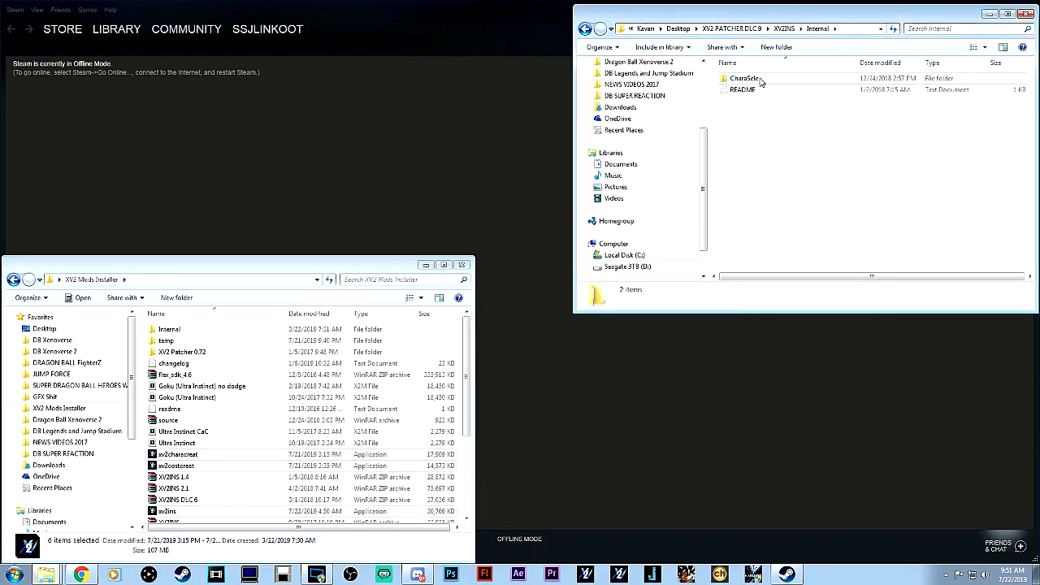
double_click(195, 328)
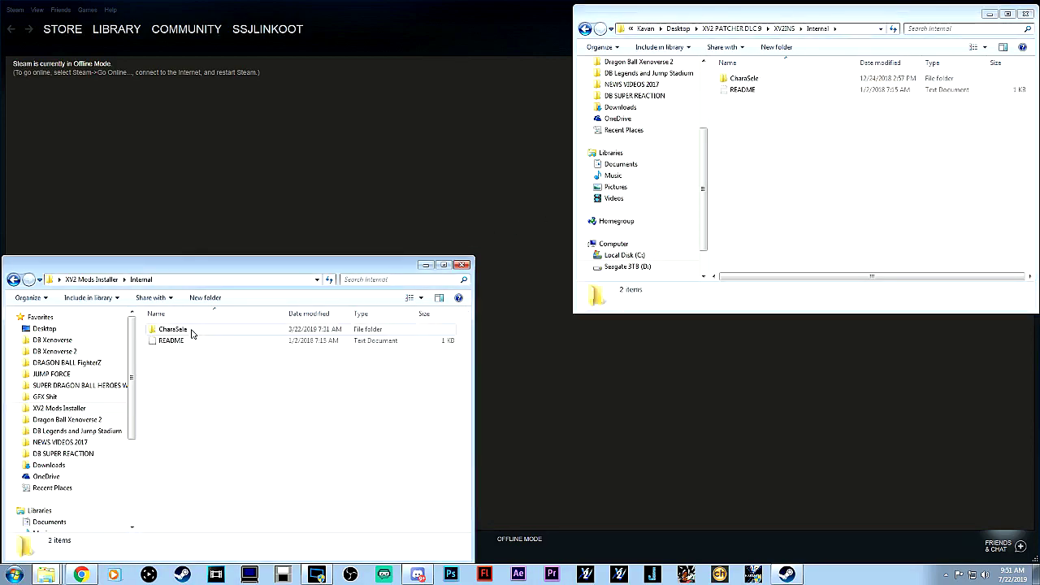
double_click(750, 79)
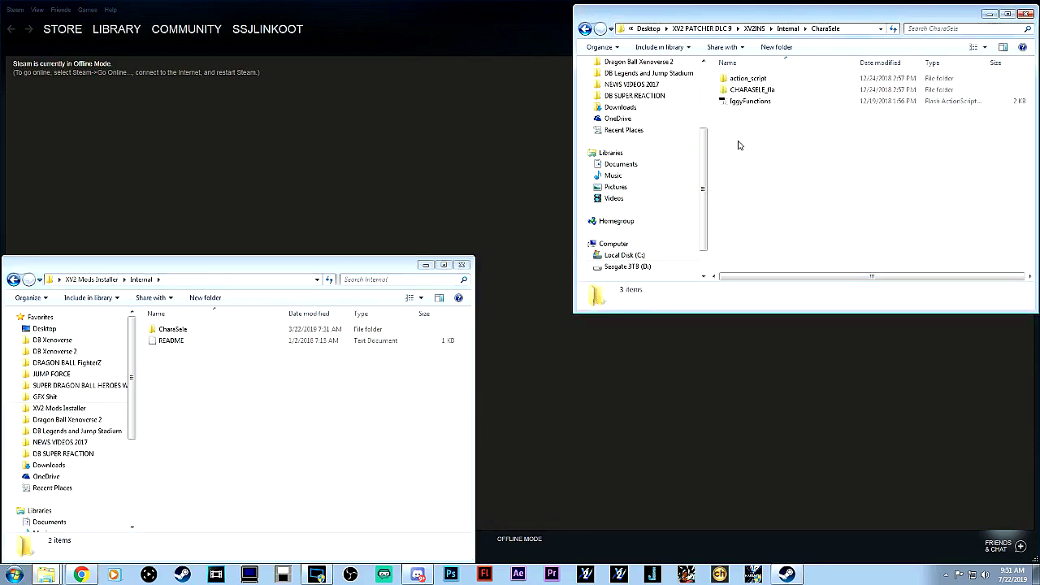
double_click(208, 329)
Copy IggyFunctions from the extracted CharaSele folder into the installer's CharaSele folder, replacing the existing file.
left_click(756, 102)
right_click(757, 104)
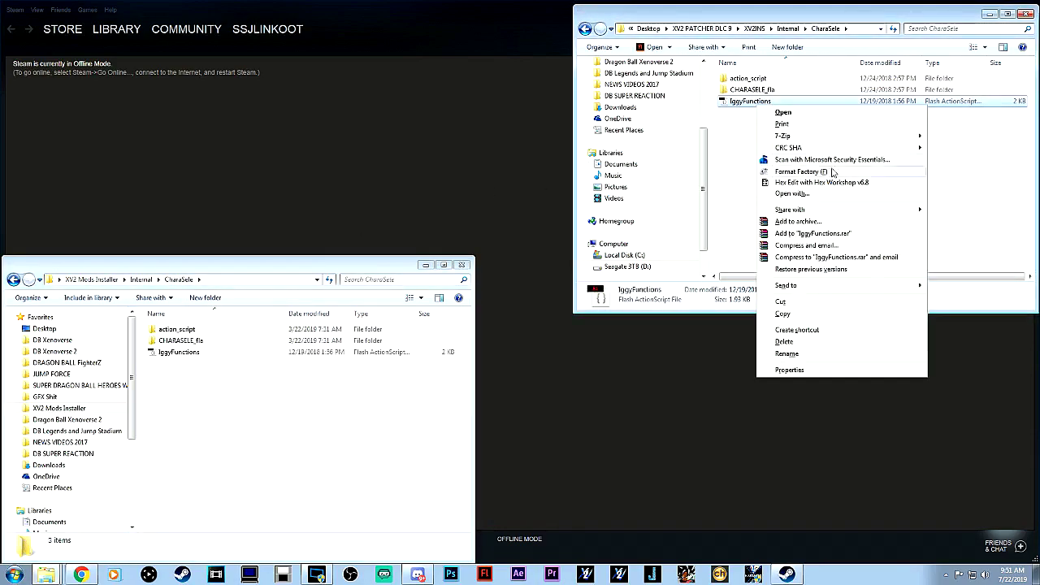
left_click(786, 315)
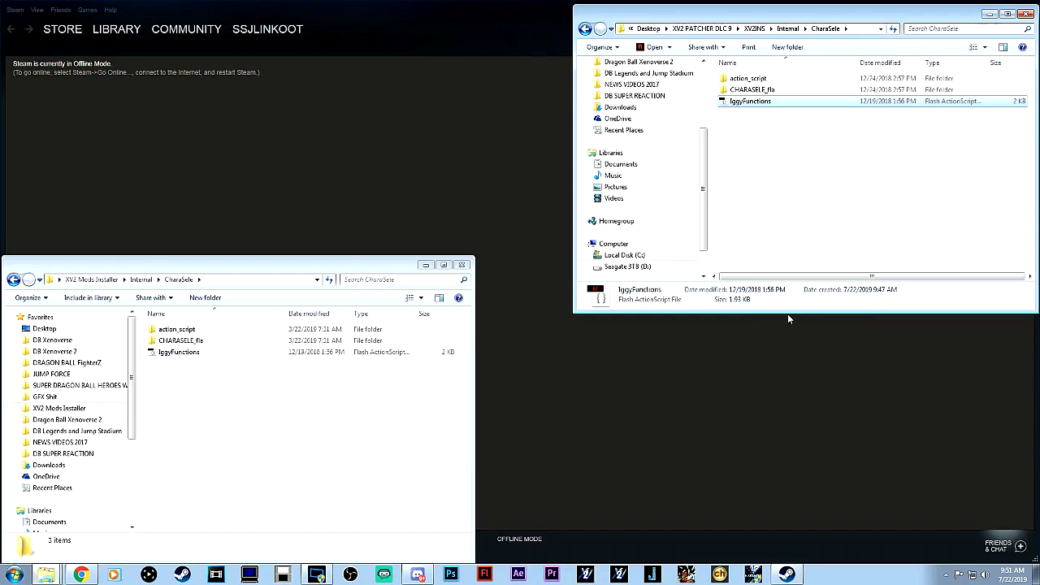
right_click(214, 388)
left_click(236, 461)
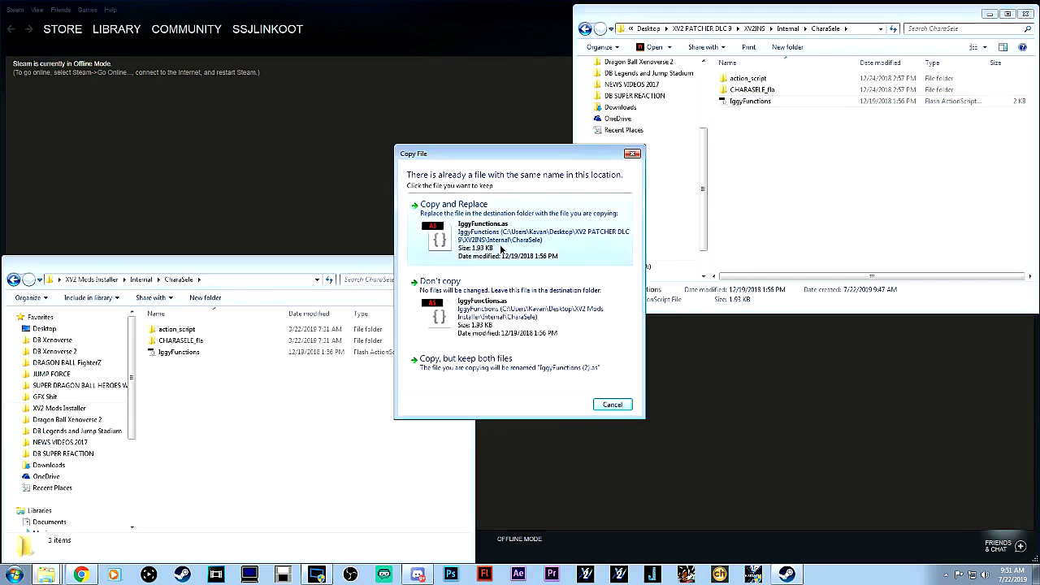
left_click(453, 205)
Copy all files from the extracted CHARASELE_fla folder into the installer's CHARASELE_fla folder, replacing the existing files for all conflicts.
left_click(214, 342)
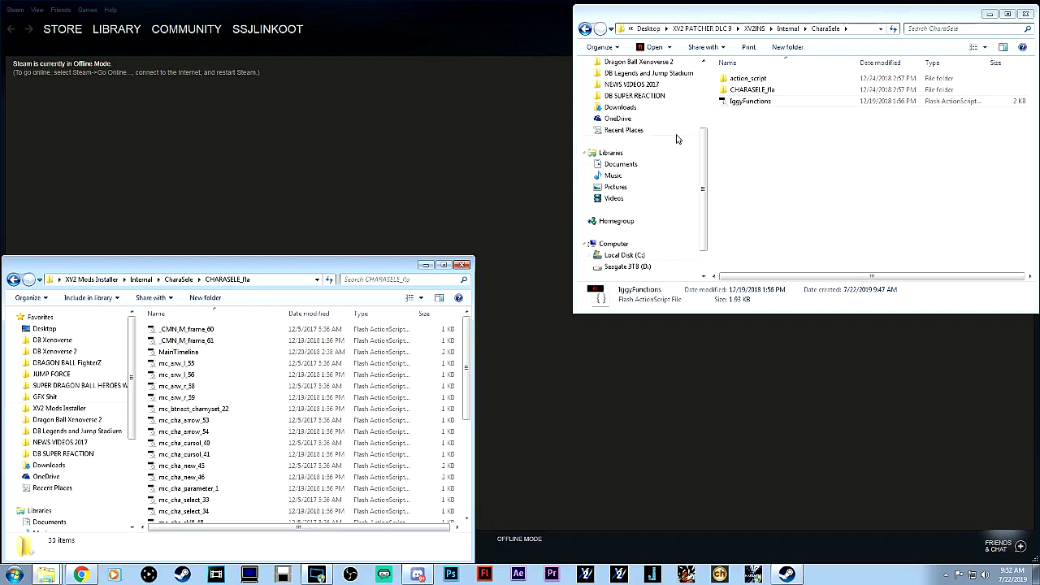
double_click(751, 90)
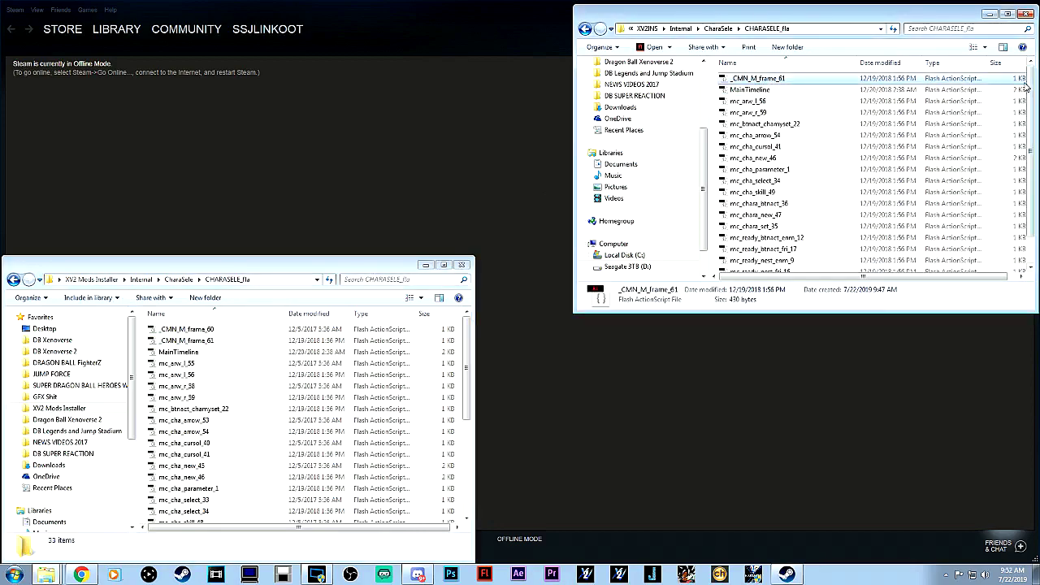
scroll(1026, 87, "down", 1)
left_click(772, 267, "shift")
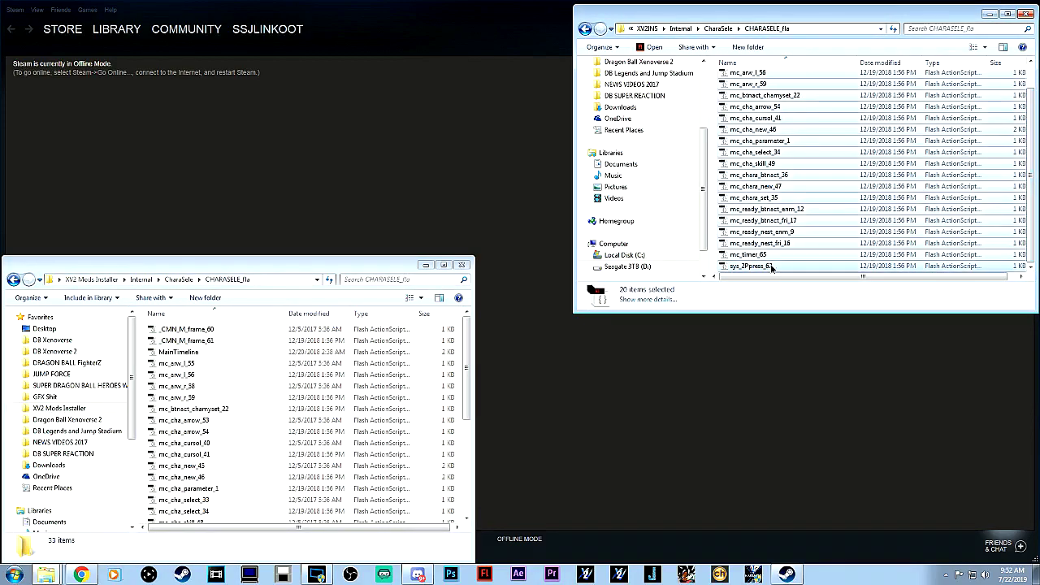
right_click(772, 266)
left_click(803, 428)
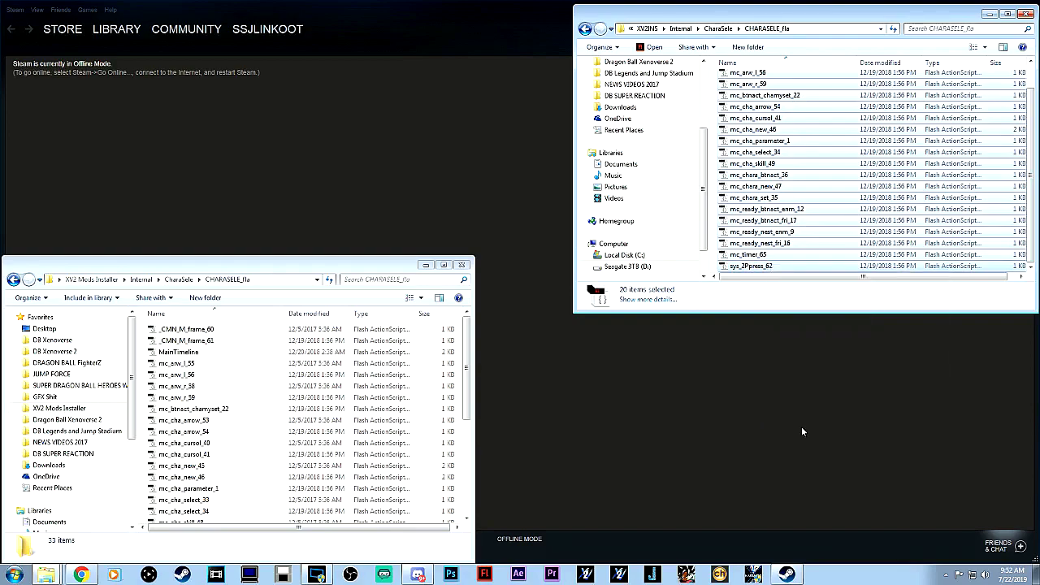
left_click(150, 366)
right_click(150, 366)
left_click(194, 440)
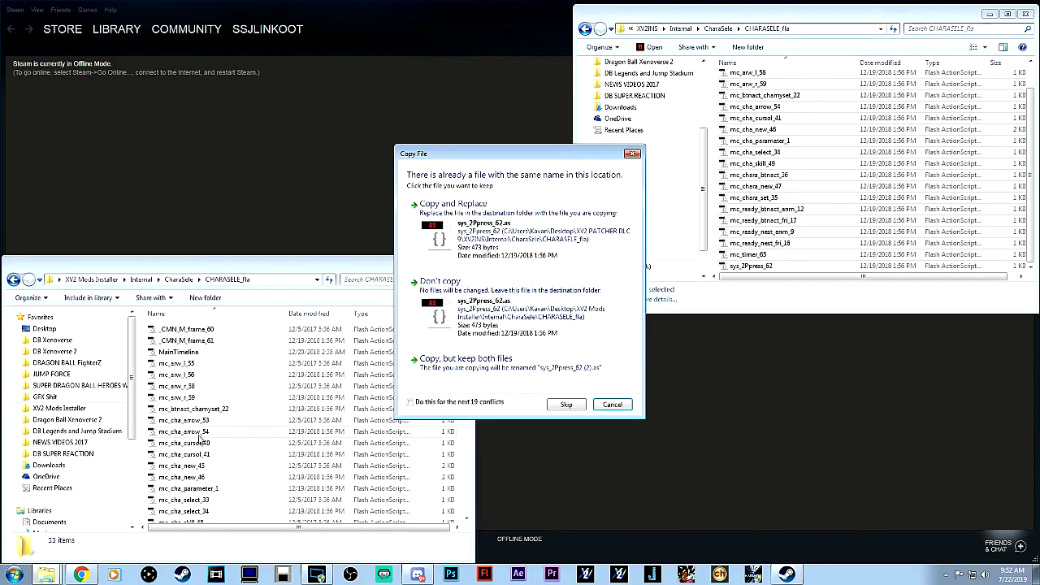
left_click(455, 403)
left_click(466, 232)
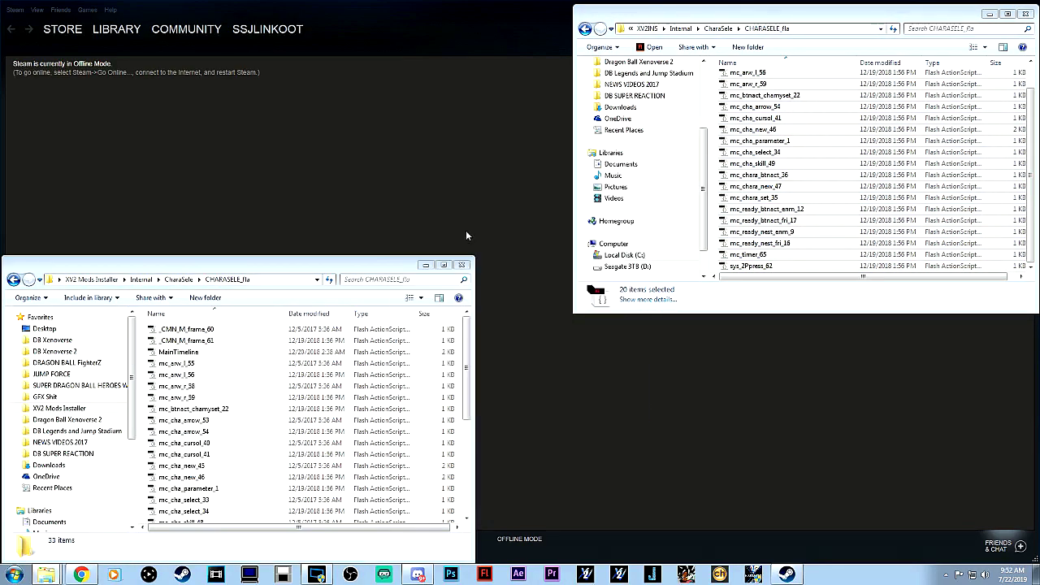
Leave CHARASELE_fla and open the action_script folder in both the installer's and the extracted CharaSele folders.
left_click(13, 279)
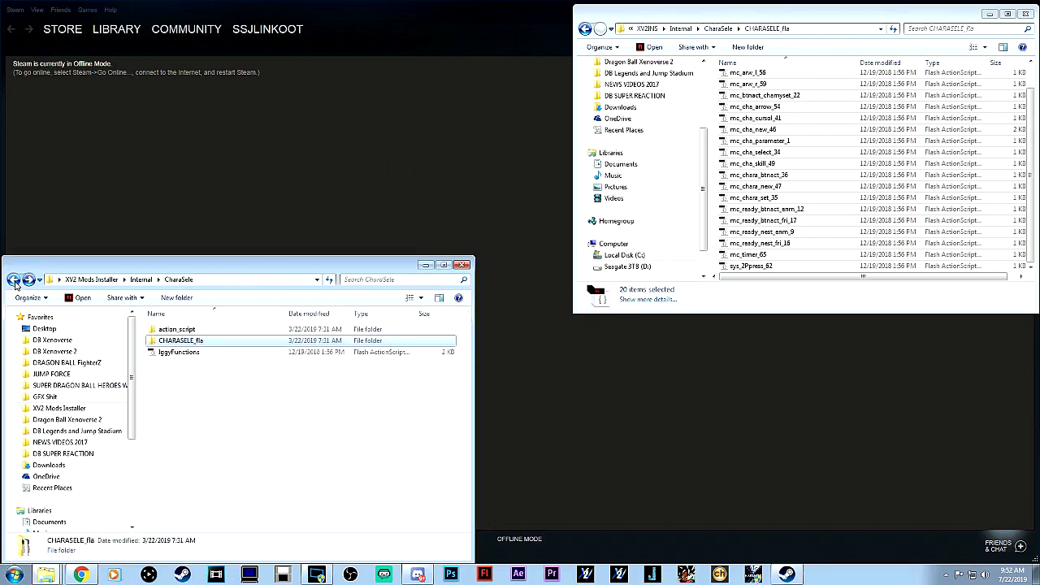
double_click(205, 330)
left_click(584, 28)
double_click(744, 73)
Copy all five script files, Callback through XV2Patcher, into the installer's action_script folder, replacing the existing files for all conflicts.
left_click(742, 78)
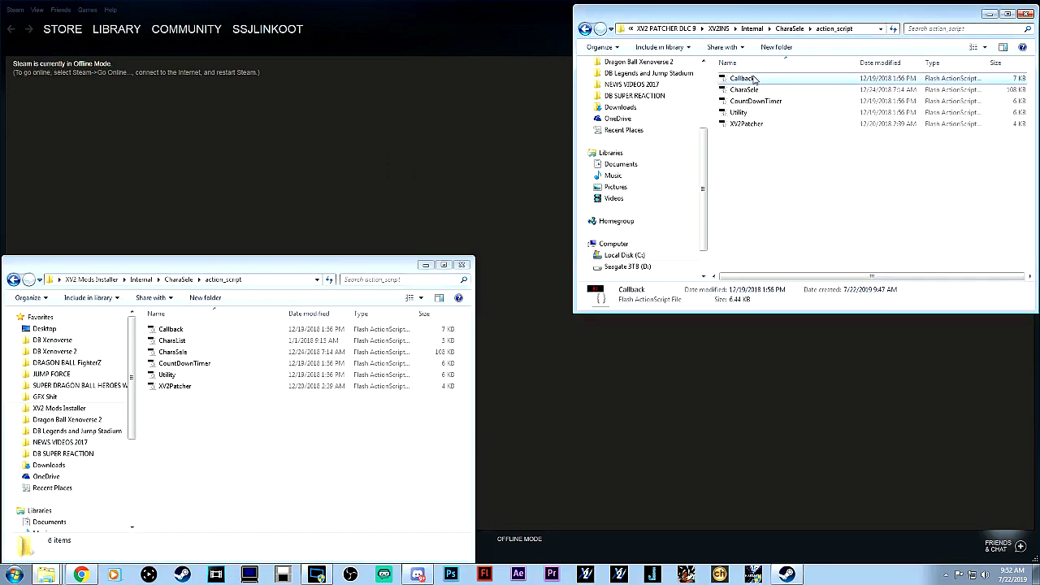
left_click(750, 123, "shift")
right_click(749, 124)
left_click(775, 310)
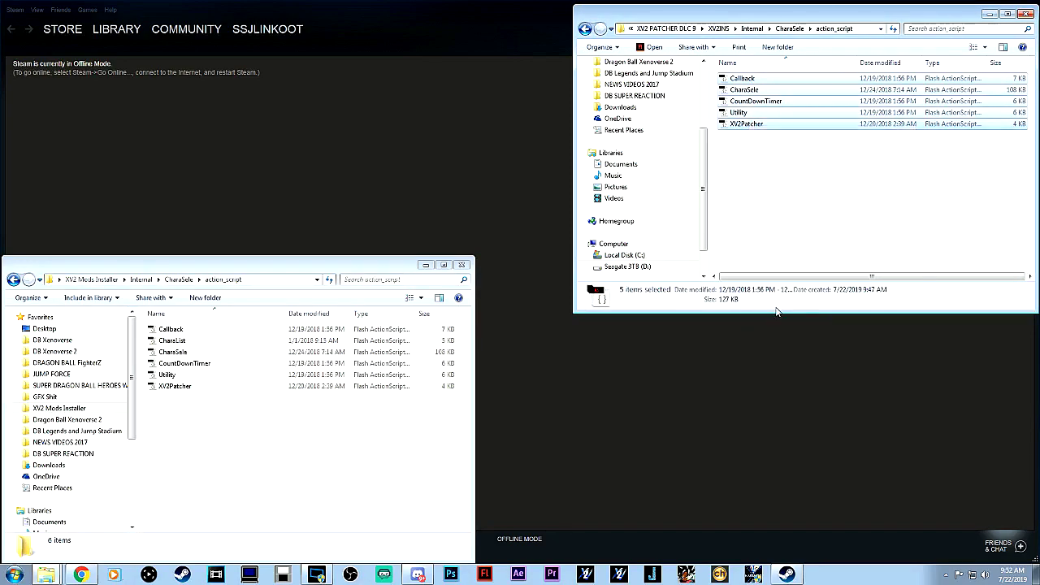
right_click(297, 431)
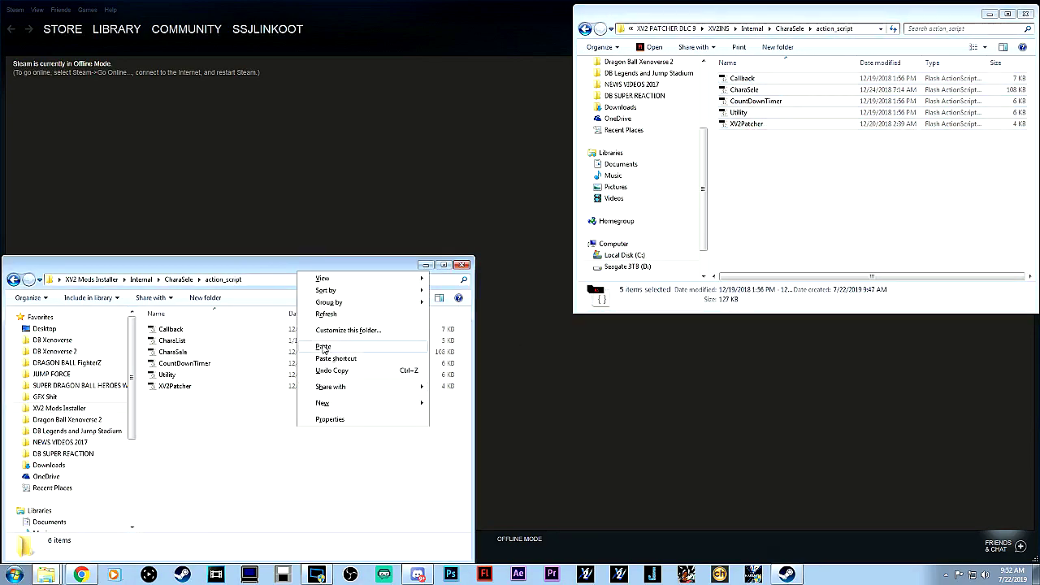
left_click(246, 425)
right_click(246, 429)
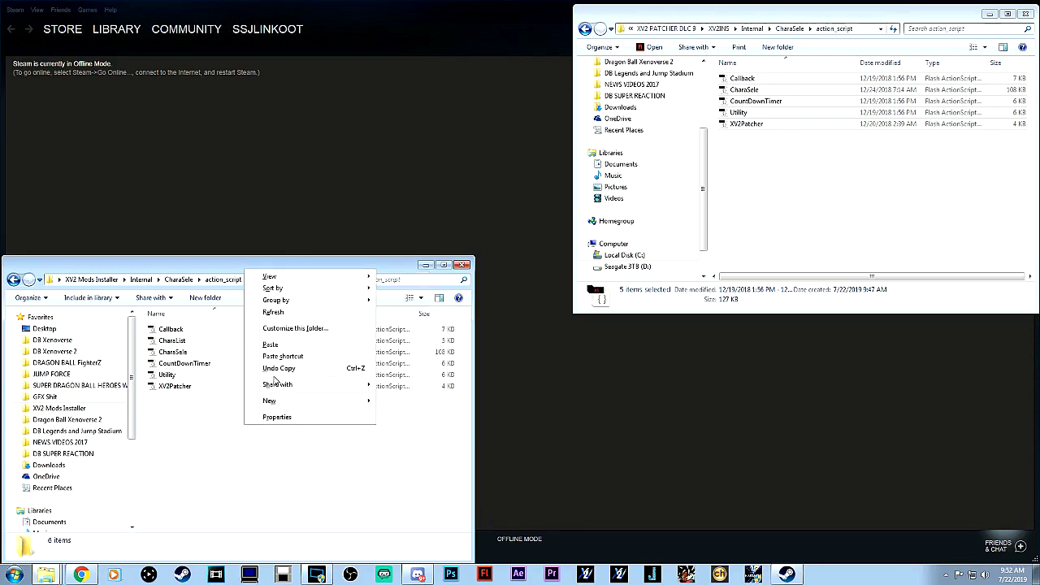
left_click(271, 345)
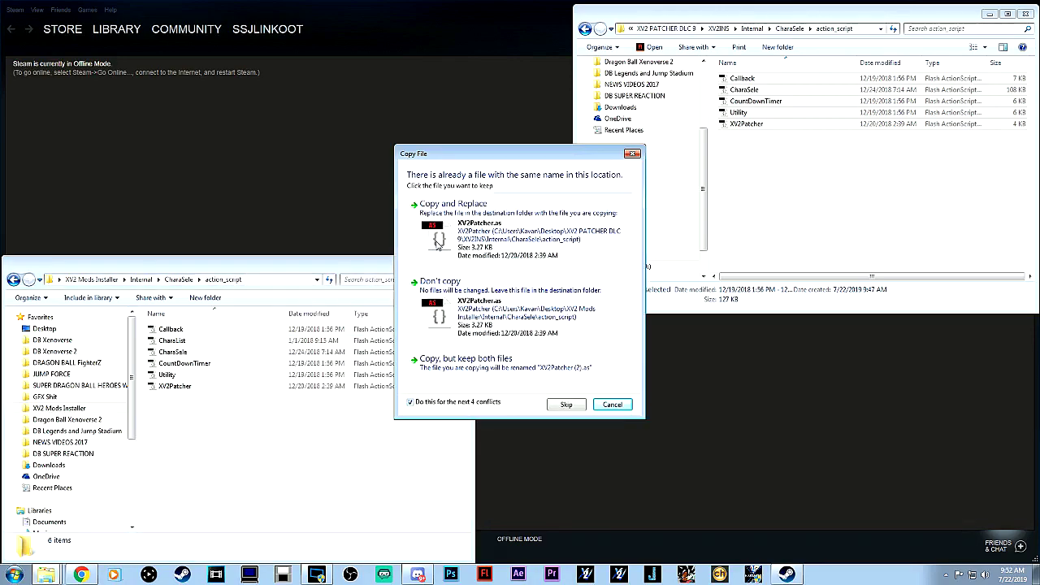
left_click(437, 242)
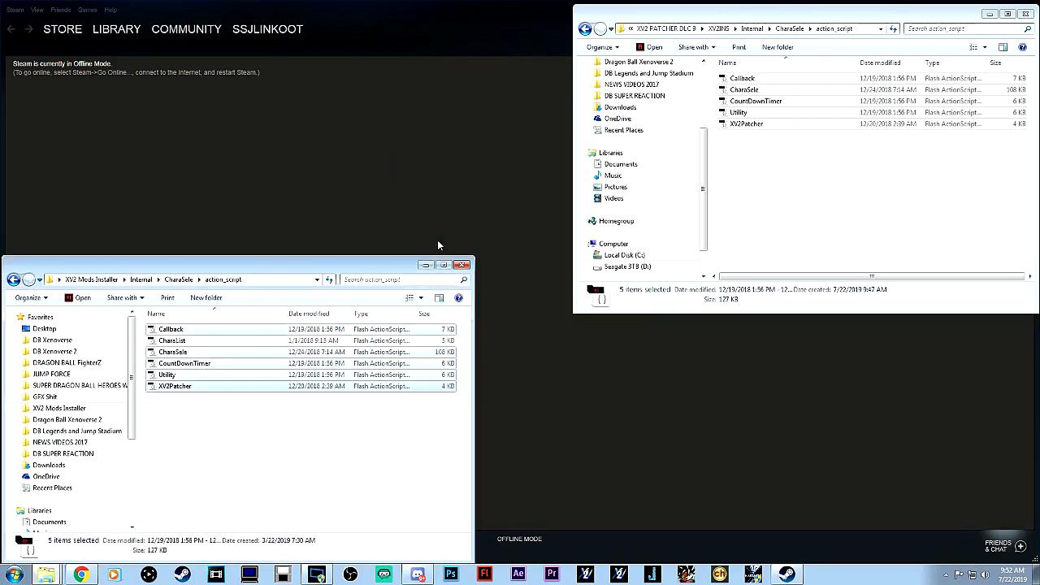
Return to the main XV2 Mods Installer folder in one window and the XV2 PATCHER DLC 9 folder in the other.
left_click(13, 279)
left_click(585, 28)
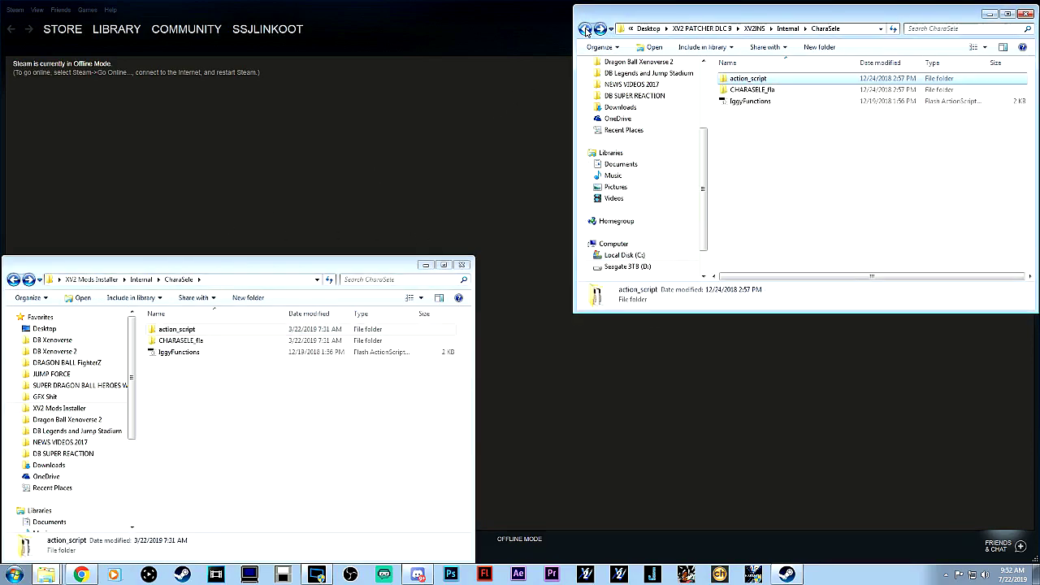
left_click(585, 29)
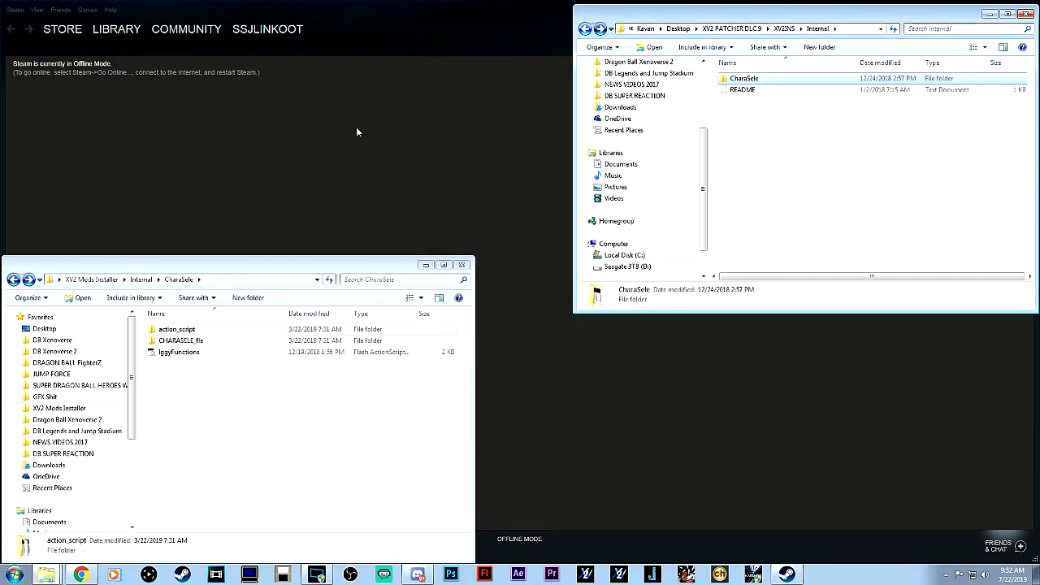
left_click(13, 280)
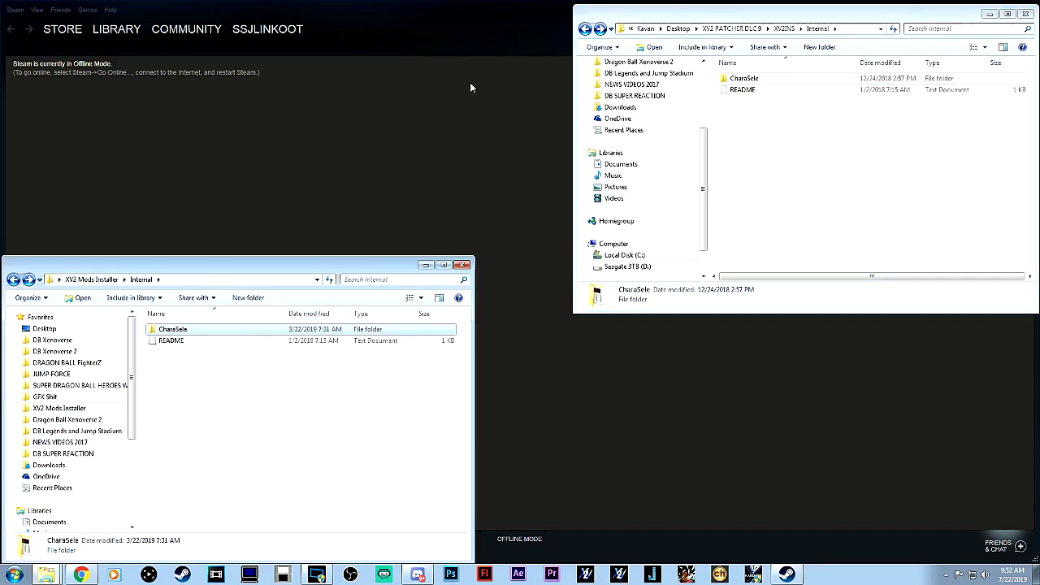
left_click(586, 28)
left_click(15, 280)
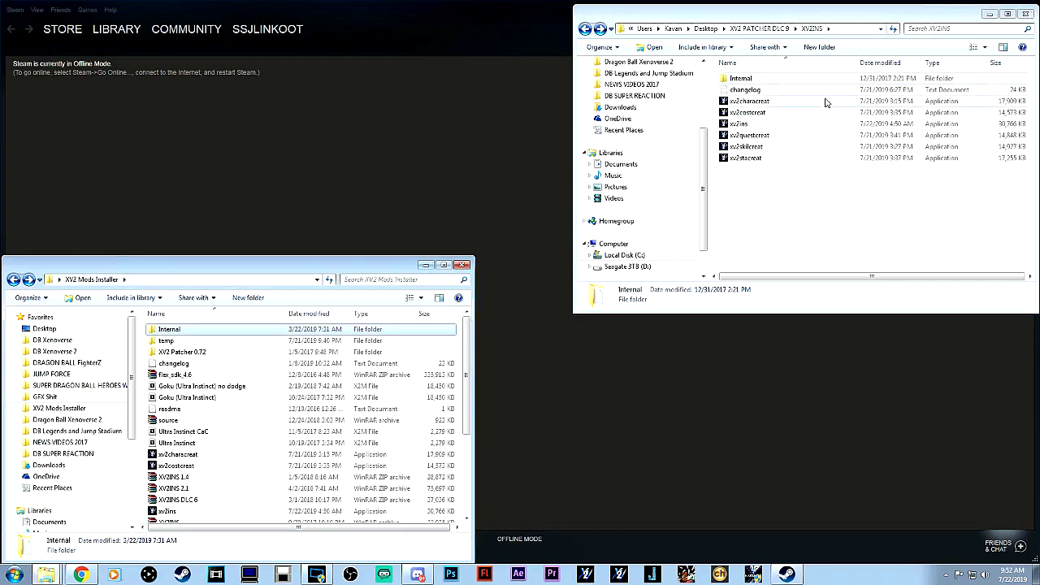
left_click(581, 31)
left_click(584, 29)
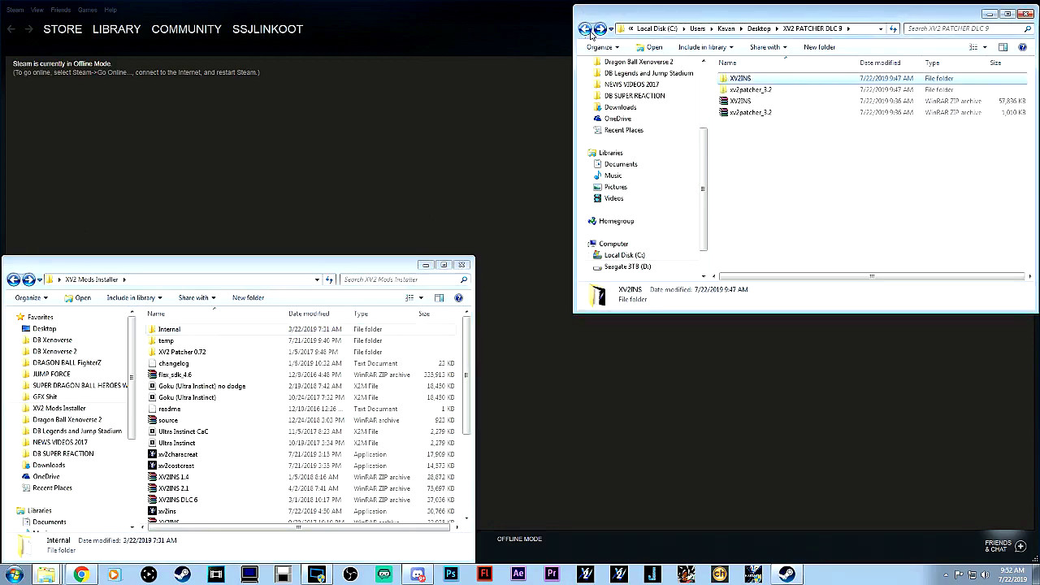
Minimize both the XV2 Mods Installer and the XV2 PATCHER DLC 9 folder windows.
left_click(255, 280)
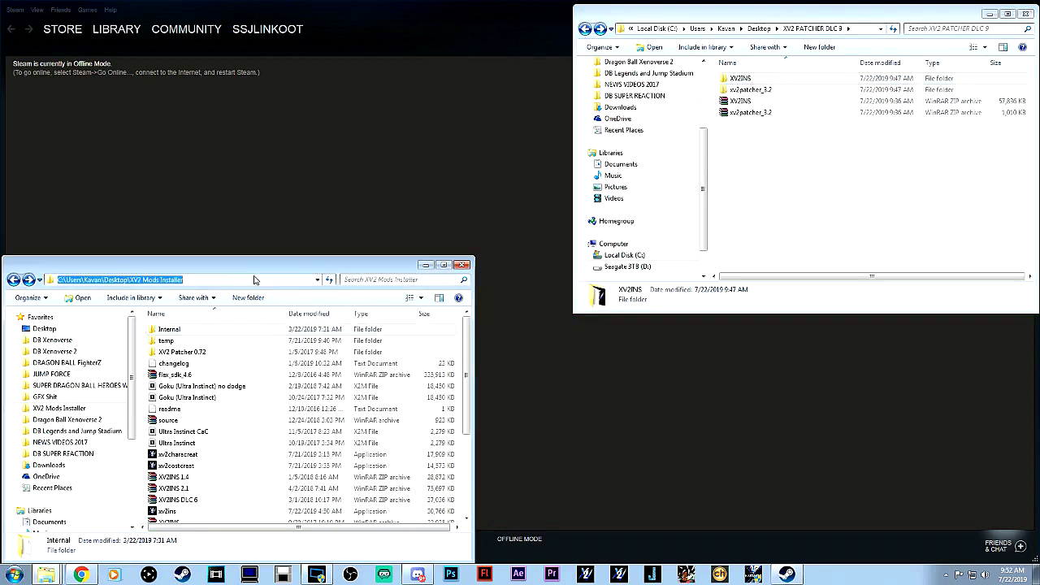
left_click(424, 266)
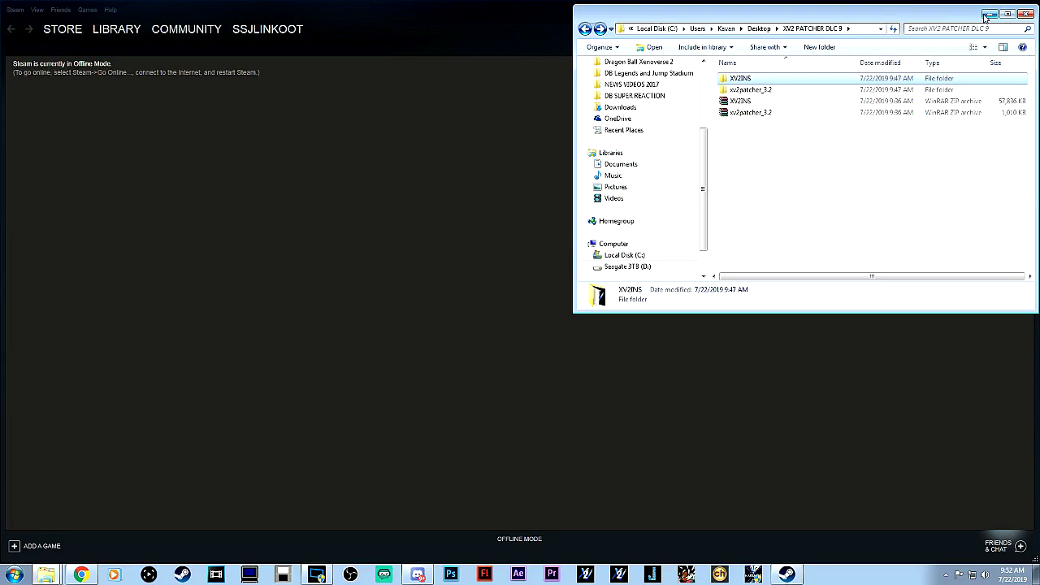
left_click(988, 14)
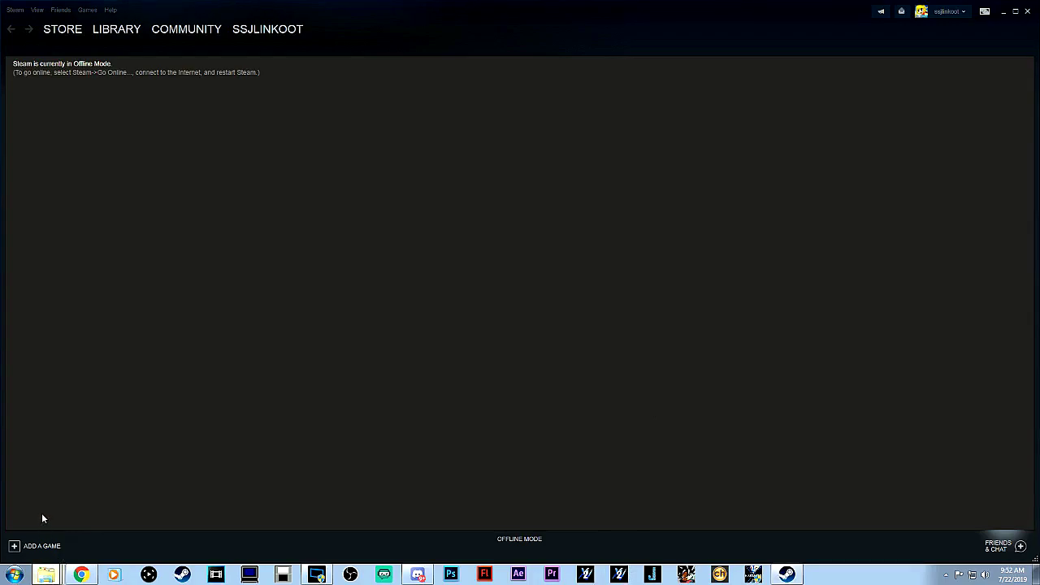
Bring back the XV2 Mods Installer folder and run the xv2ins application.
left_click(46, 575)
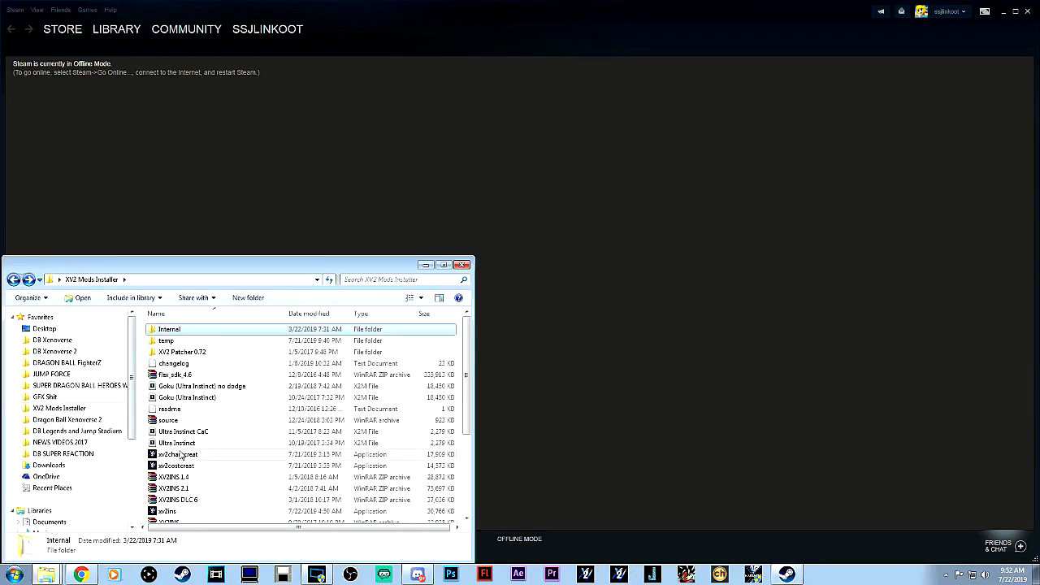
left_click(274, 457)
scroll(263, 443, "down", 3)
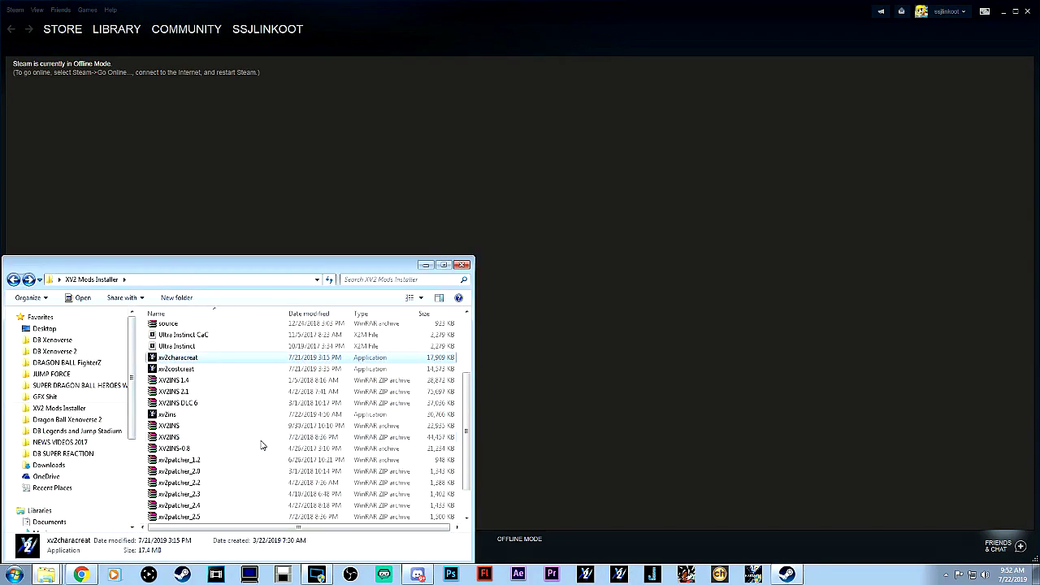
double_click(205, 418)
key("Return")
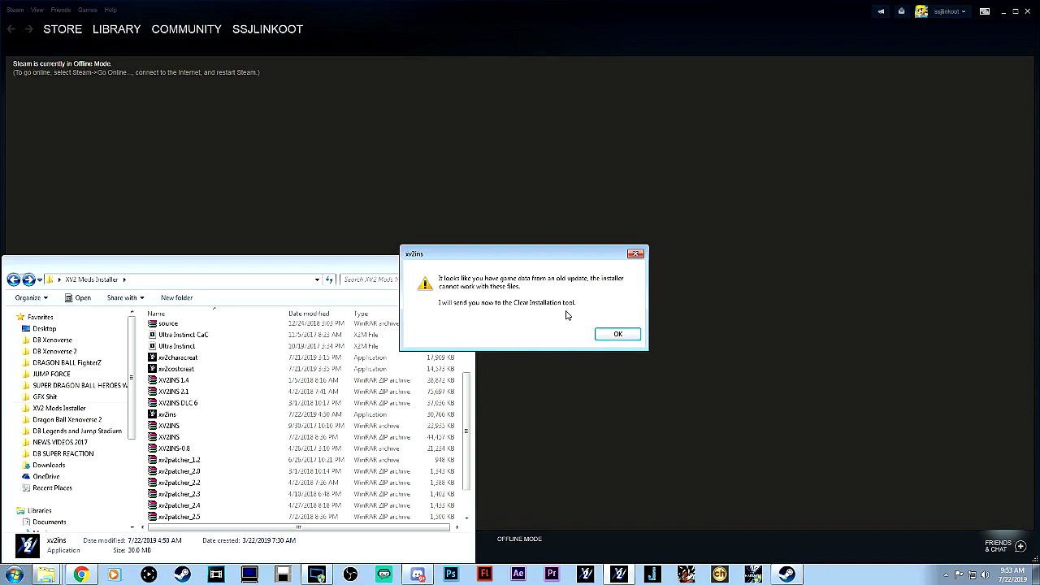
Accept clearing the old mods installation, sending the game's data folder and the XV2INS configuration folder to the recycle bin.
left_click(631, 335)
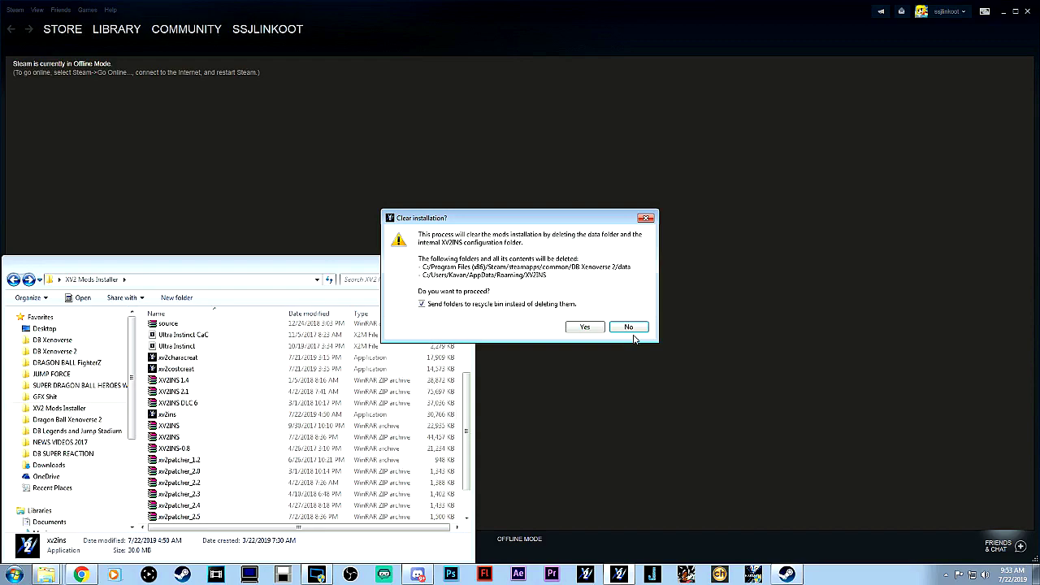
left_click(574, 329)
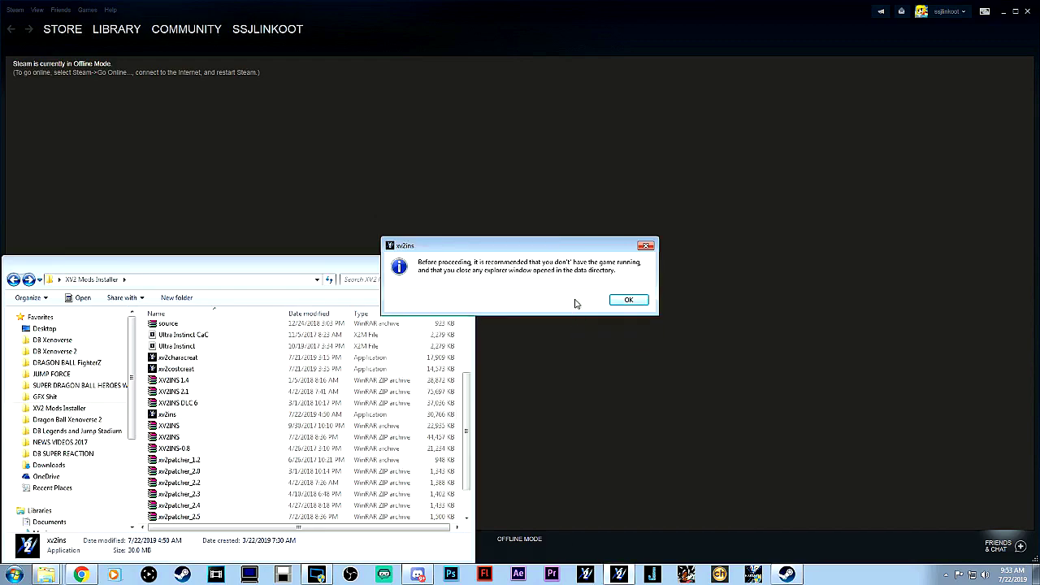
left_click(631, 300)
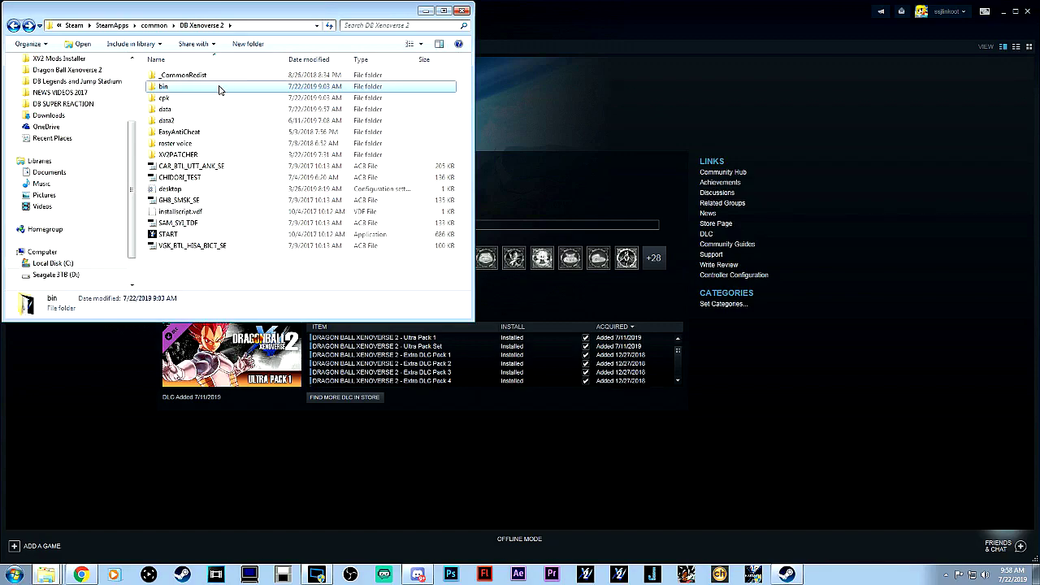
Open the bin folder inside DB Xenoverse 2 and launch the DBXV2 application.
left_click(507, 19)
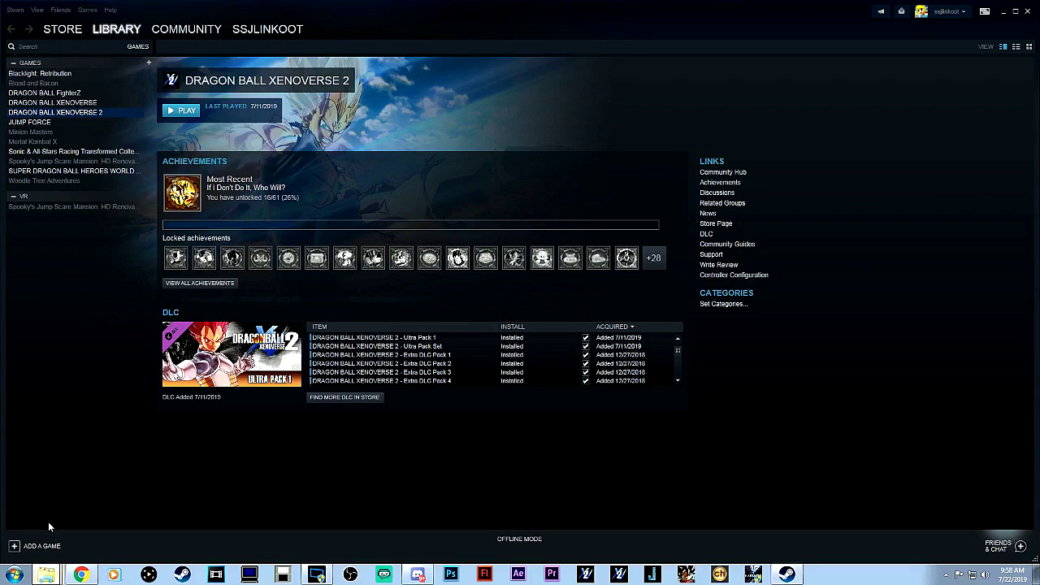
key("alt+Tab")
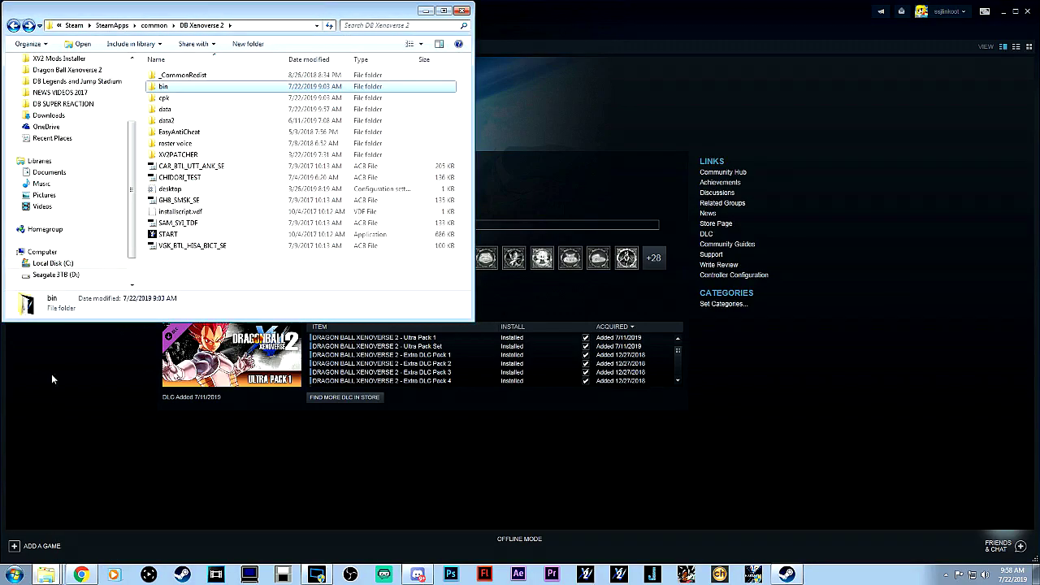
double_click(167, 87)
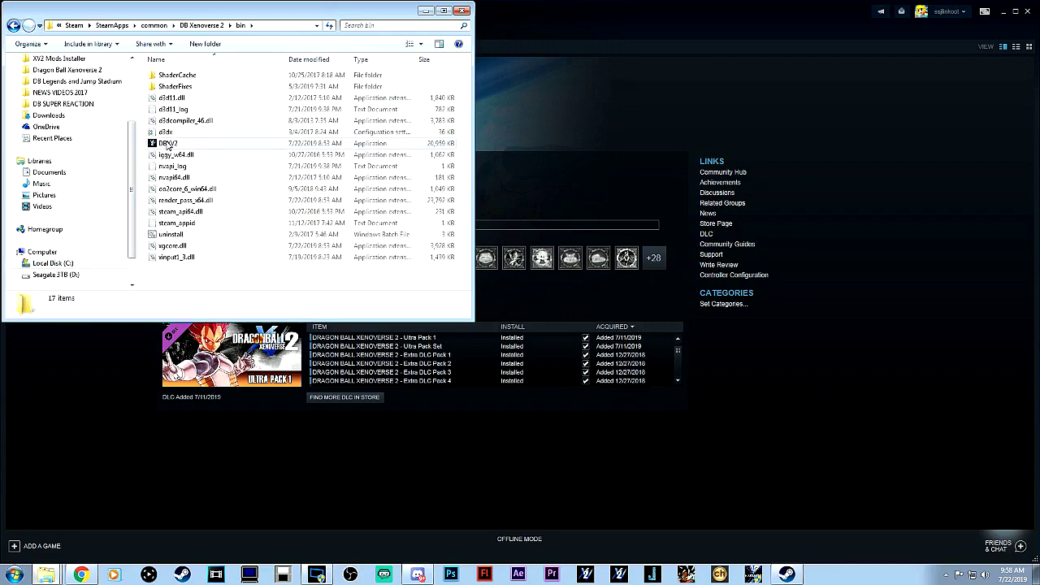
left_click(168, 144)
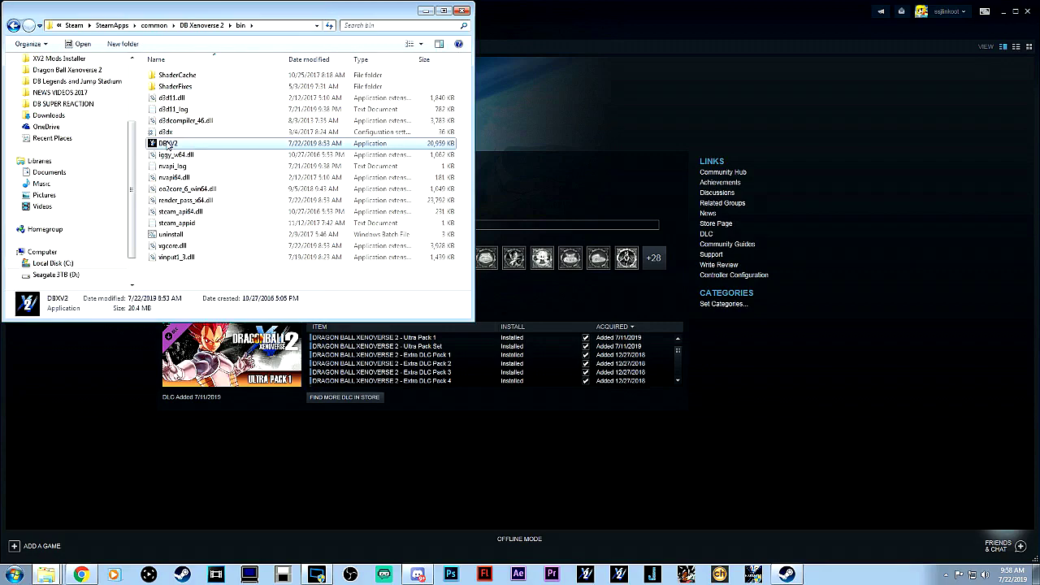
right_click(168, 145)
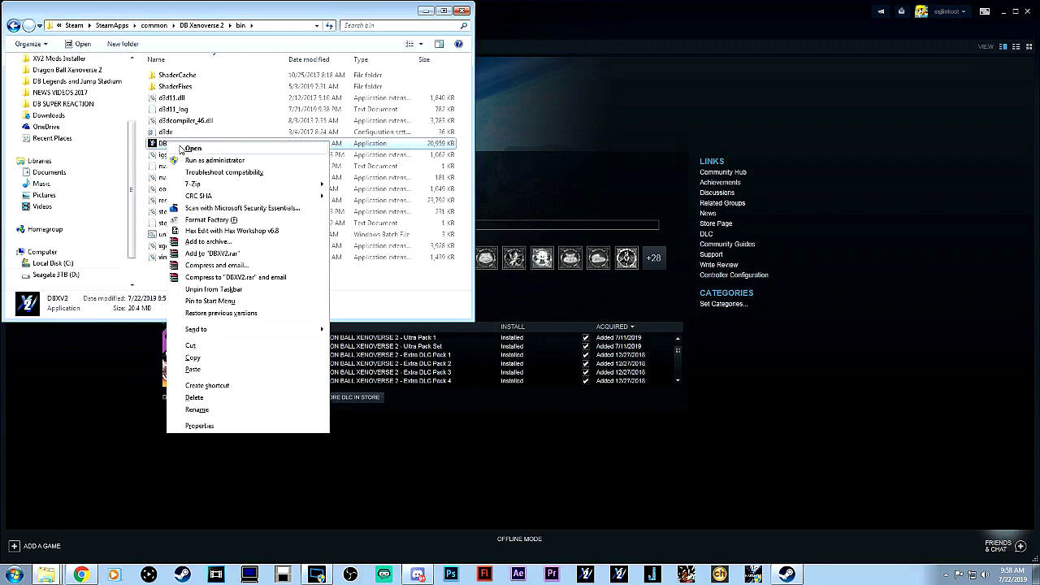
left_click(184, 148)
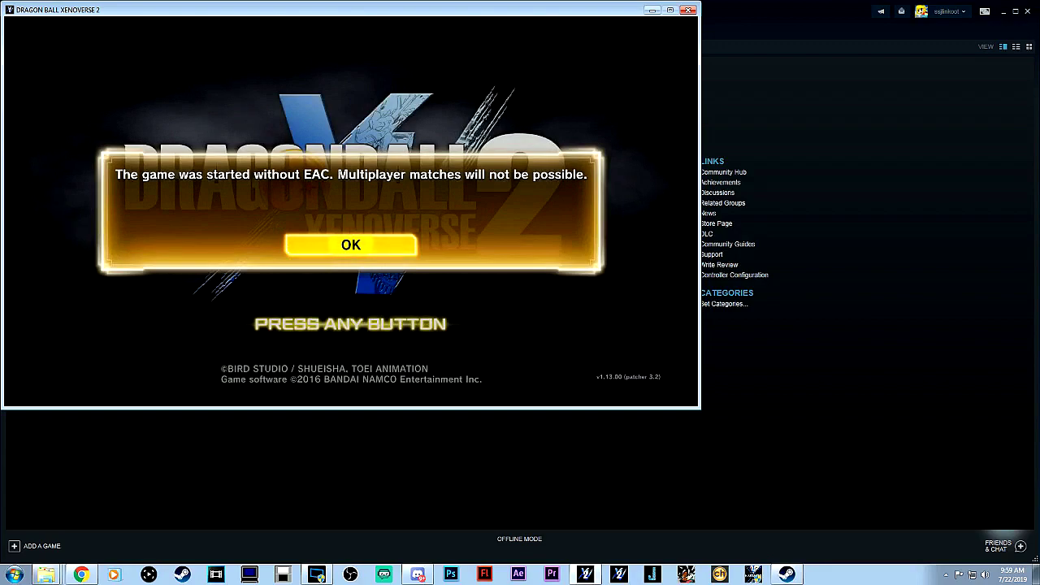
Dismiss the EAC and server notices, pass the title screen and load the level 99 character SLO in the second slot.
key("Return")
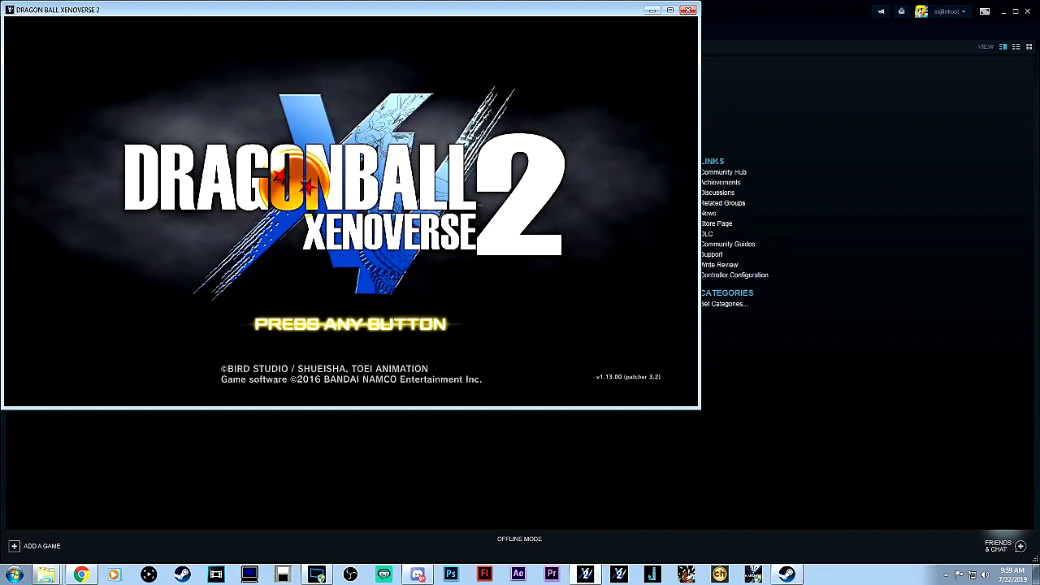
key("Return")
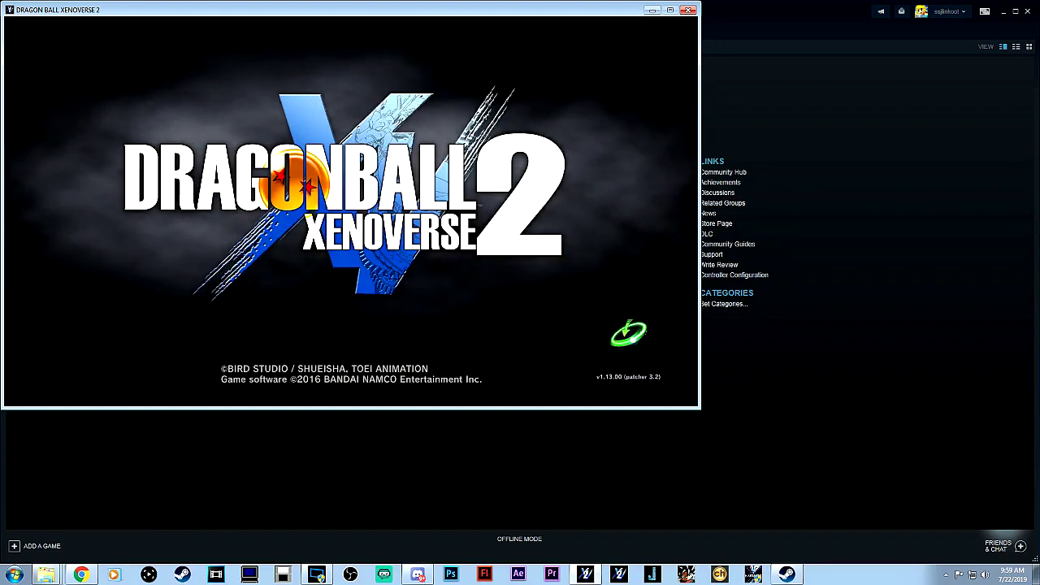
key("Return")
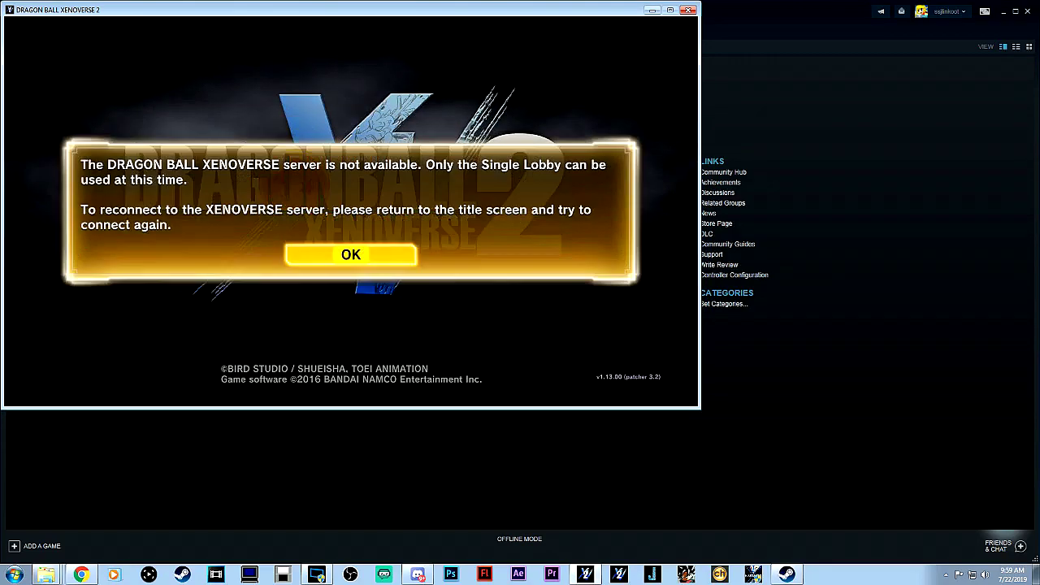
key("Return")
key("Return")
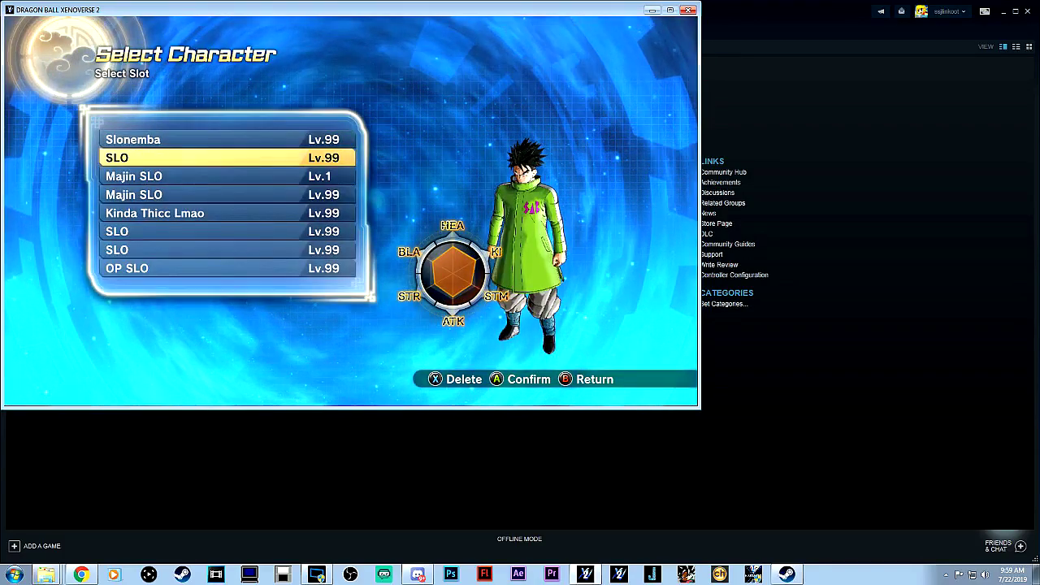
key("Return")
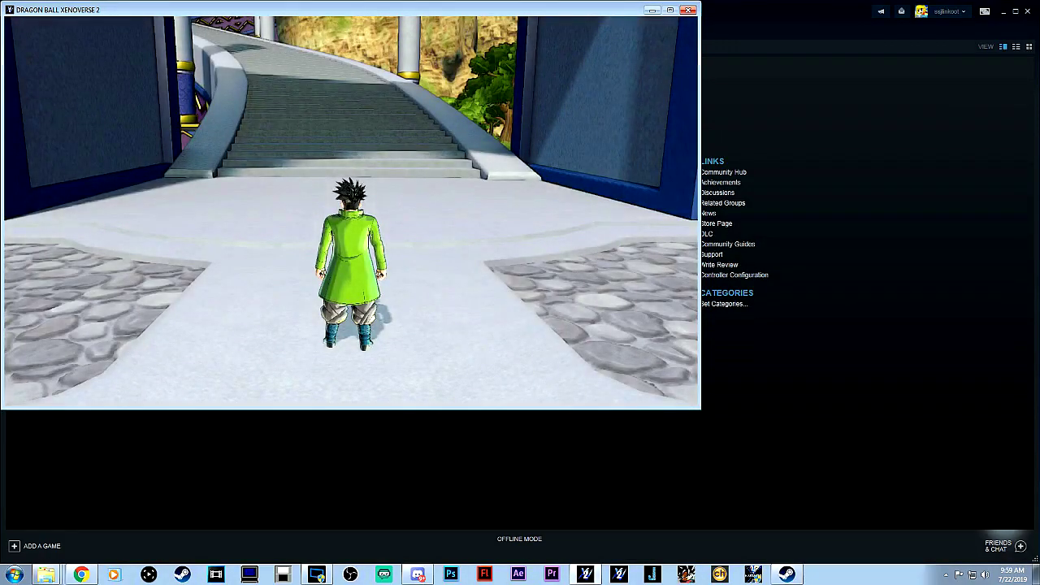
Run the character across the lobby plaza to the Photo Mode robot and reach the versus battle character selection.
key("Return")
key("w")
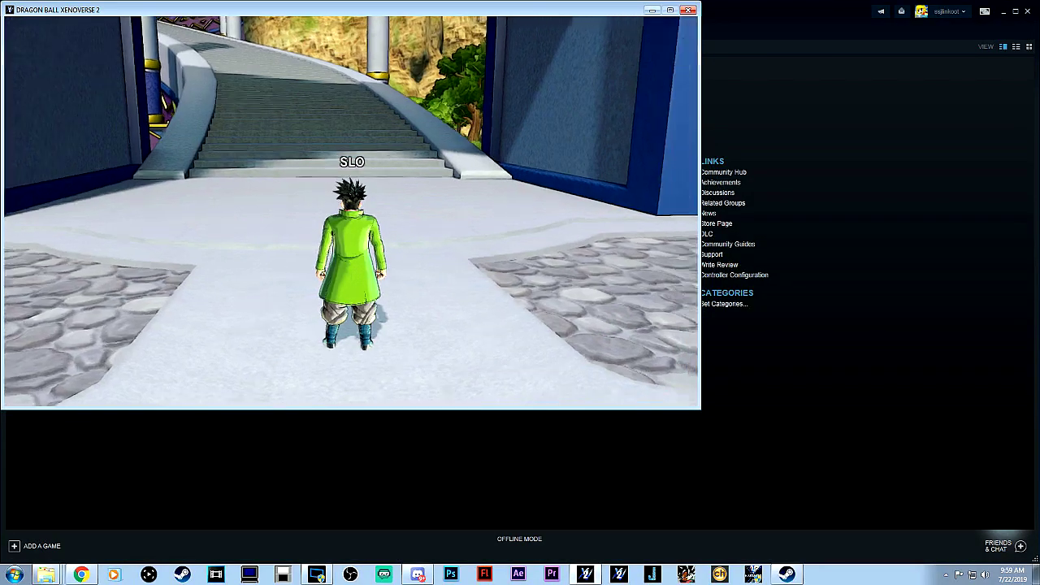
key("w")
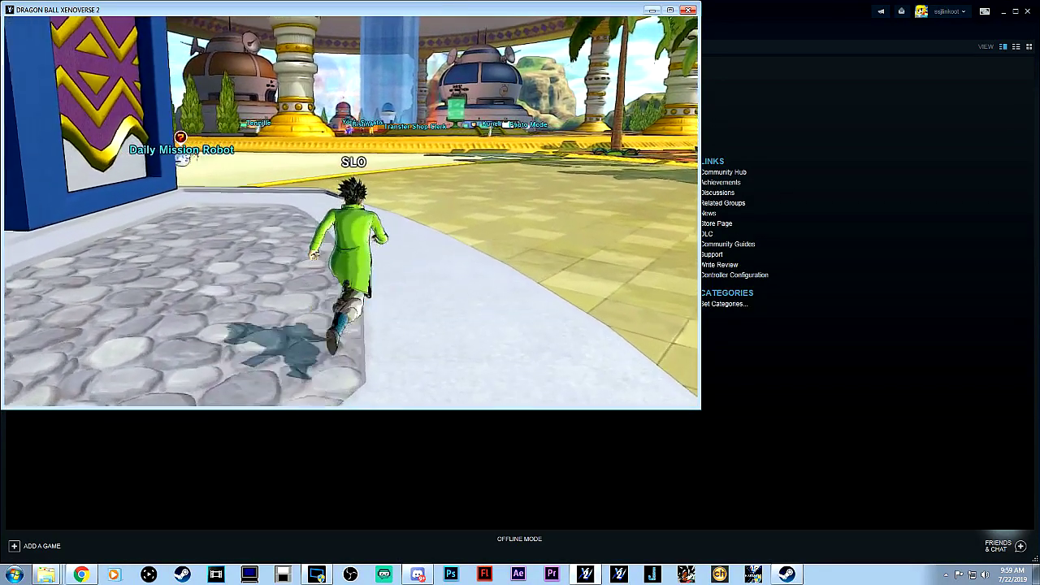
key("w")
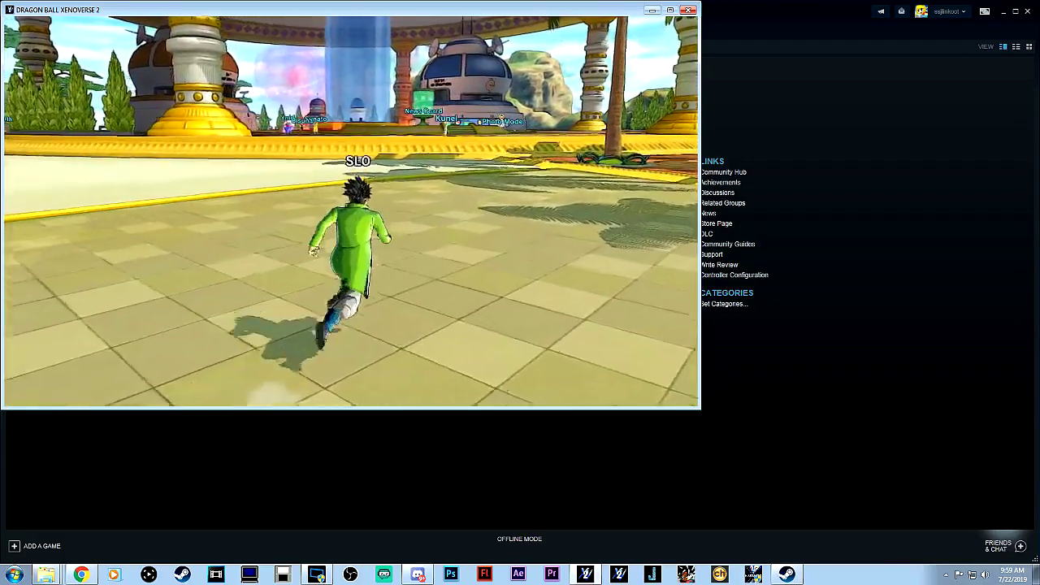
key("w")
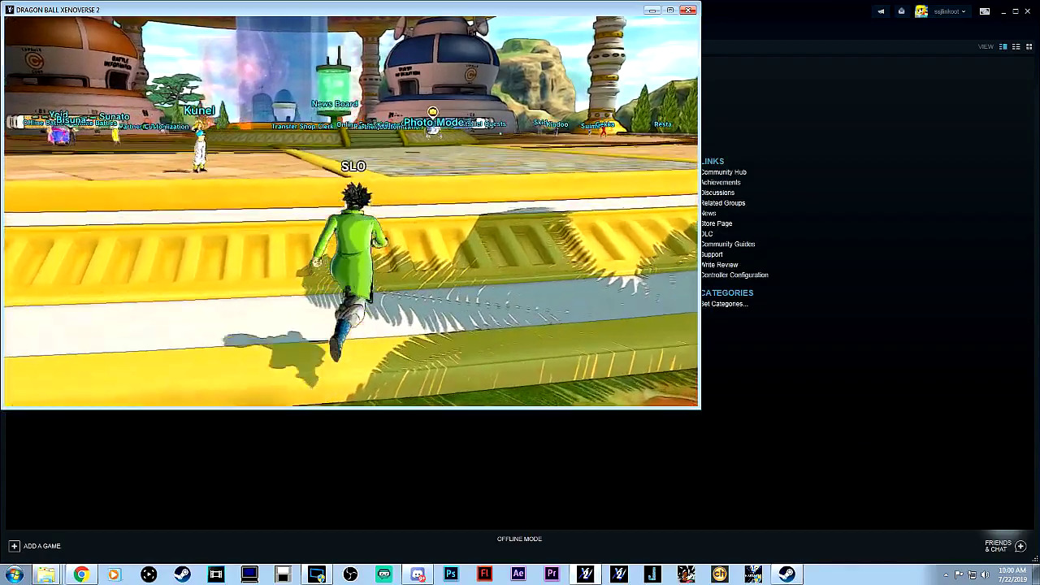
key("w")
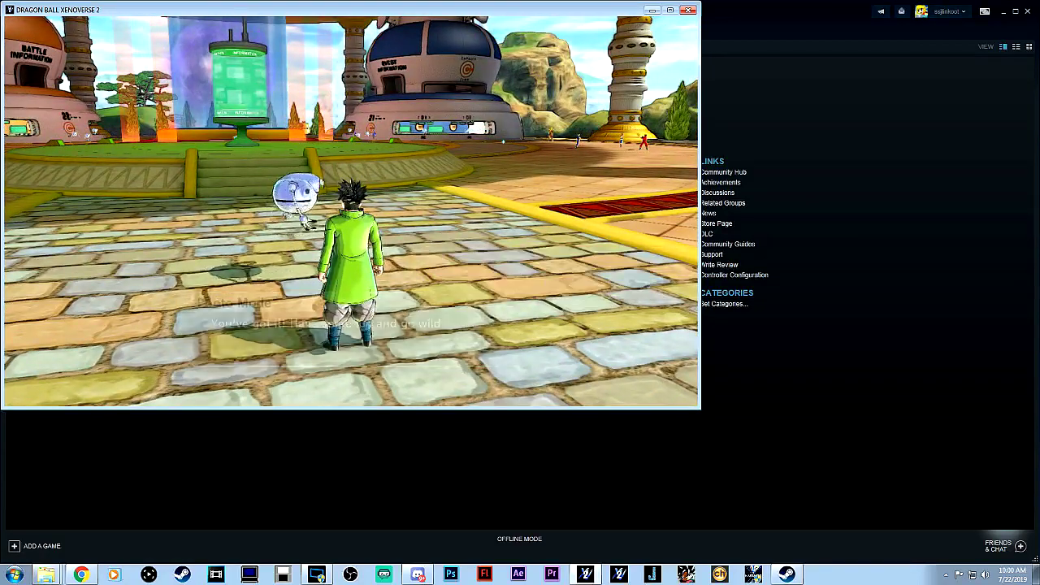
key("Return")
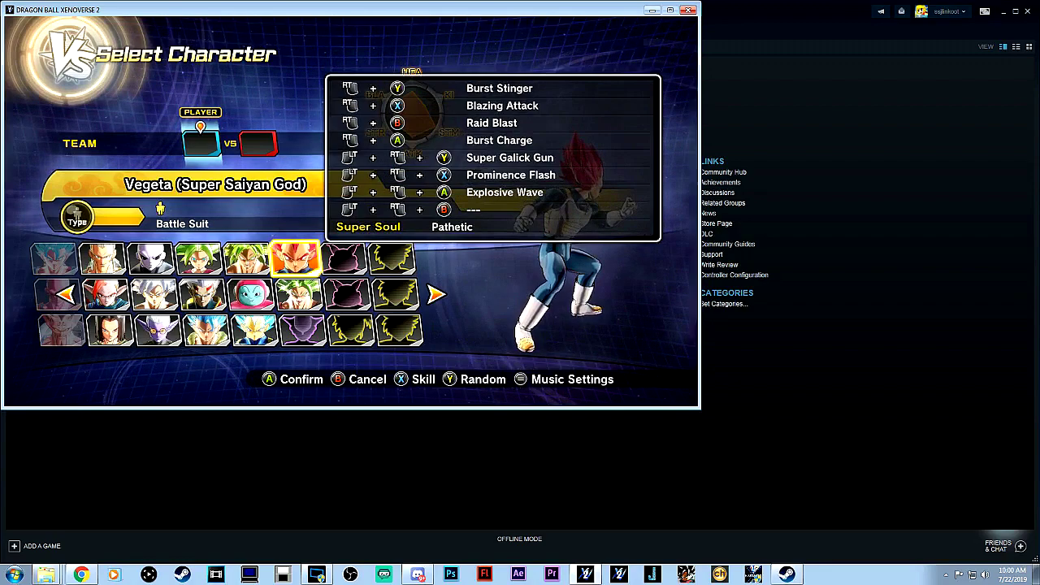
Close the skill list on the versus roster and pick Kale (Berserk) as the player's fighter.
key("x")
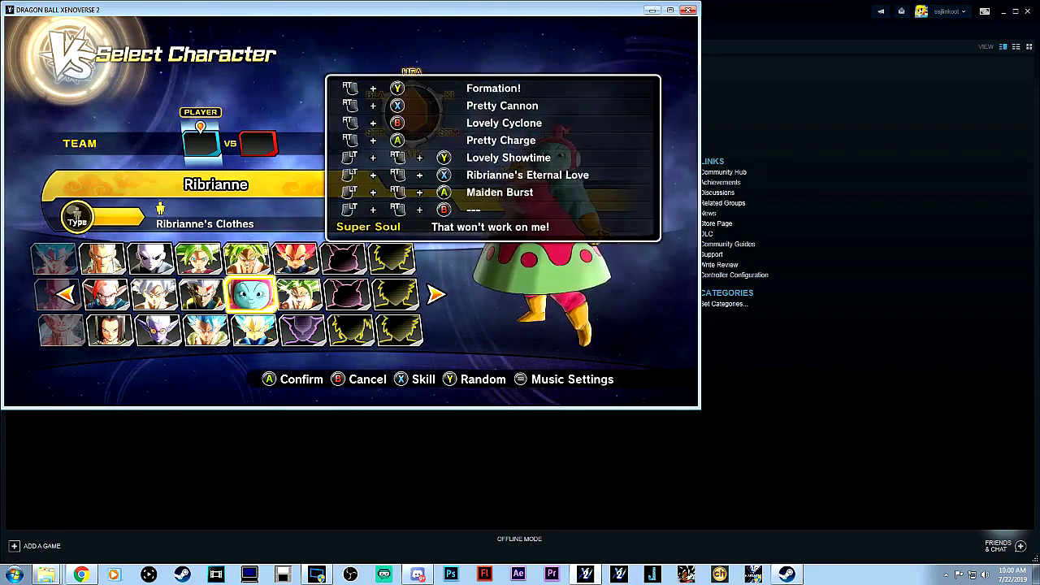
key("Up")
key("Right")
key("Down")
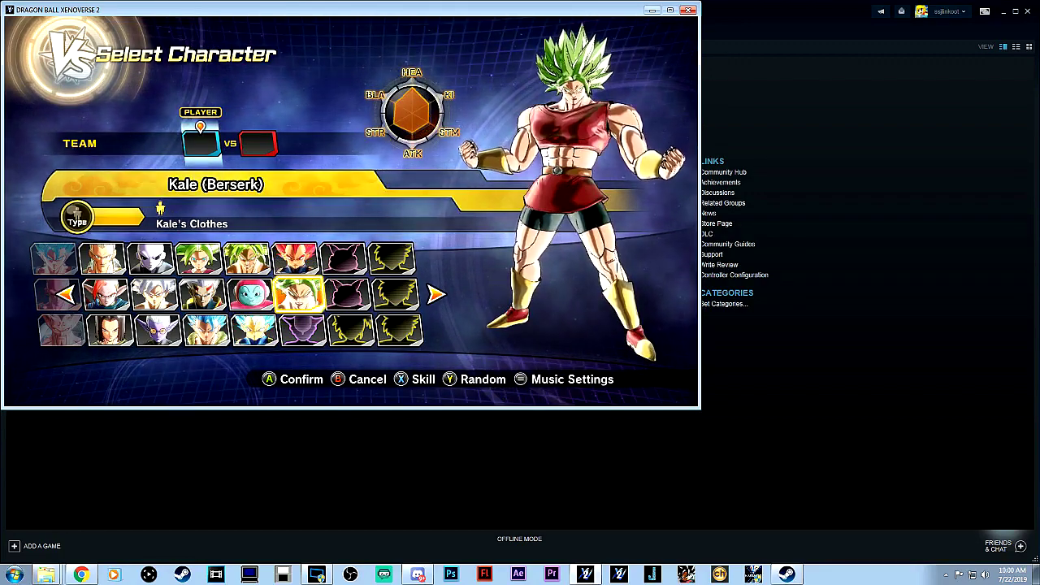
key("Return")
Move through the roster and confirm an opponent for Kale (Berserk).
key("Left")
key("Up")
key("Down")
key("Left")
key("Left")
key("Left")
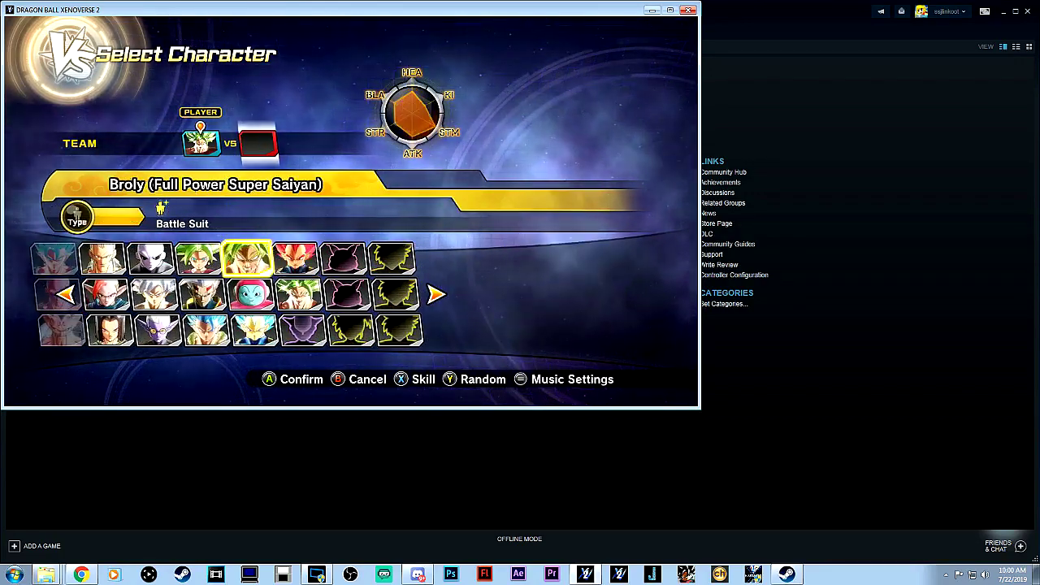
key("Down")
key("Return")
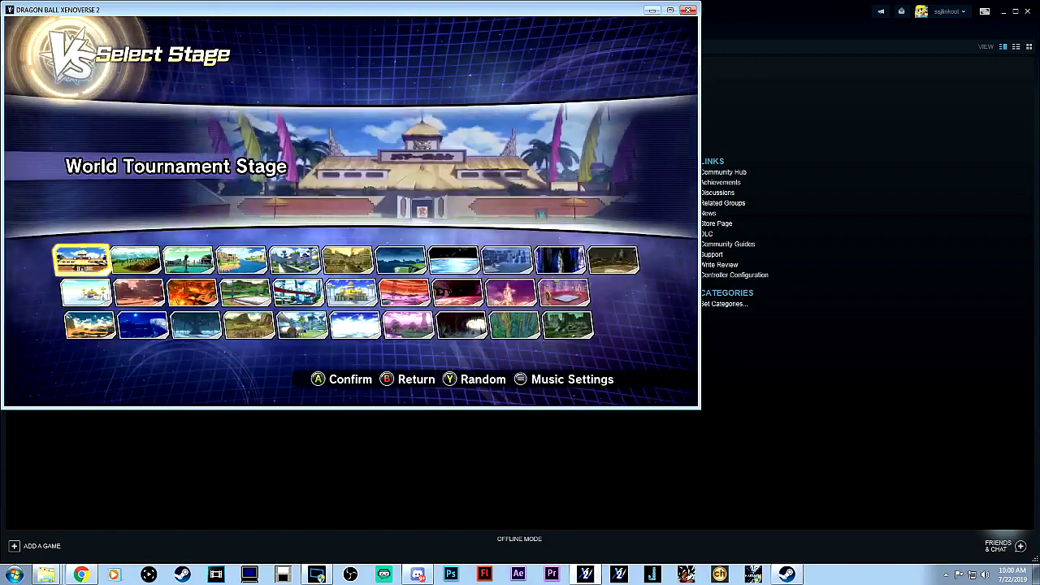
Choose a stage near the end of the first row and start the versus battle.
key("Right")
key("Right")
key("Right")
key("Right")
key("Right")
key("Right")
key("Right")
key("Right")
key("Right")
key("Return")
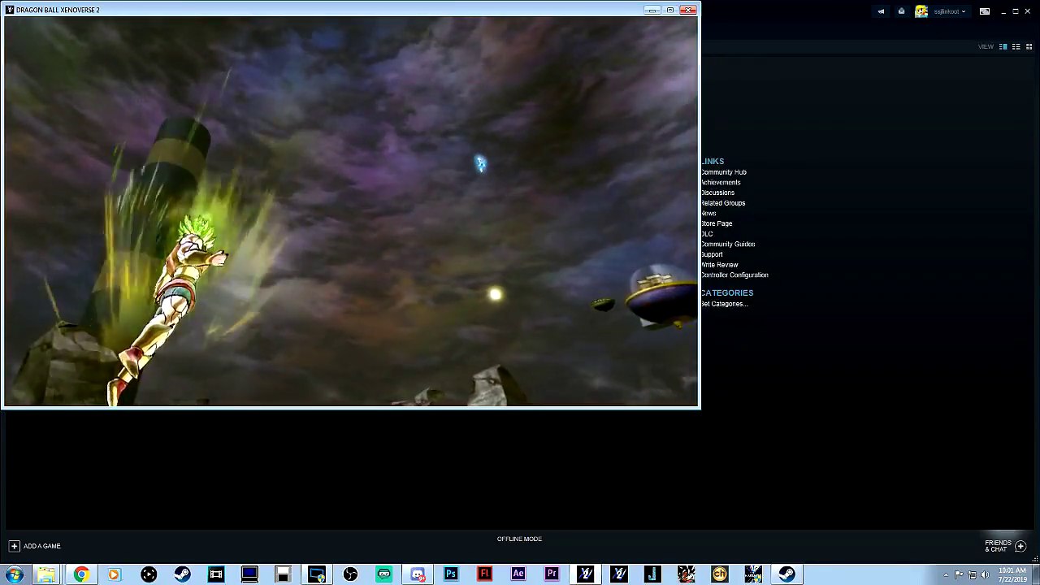
Close the running Dragon Ball Xenoverse 2 game and minimize the bin folder window.
key("alt+Tab")
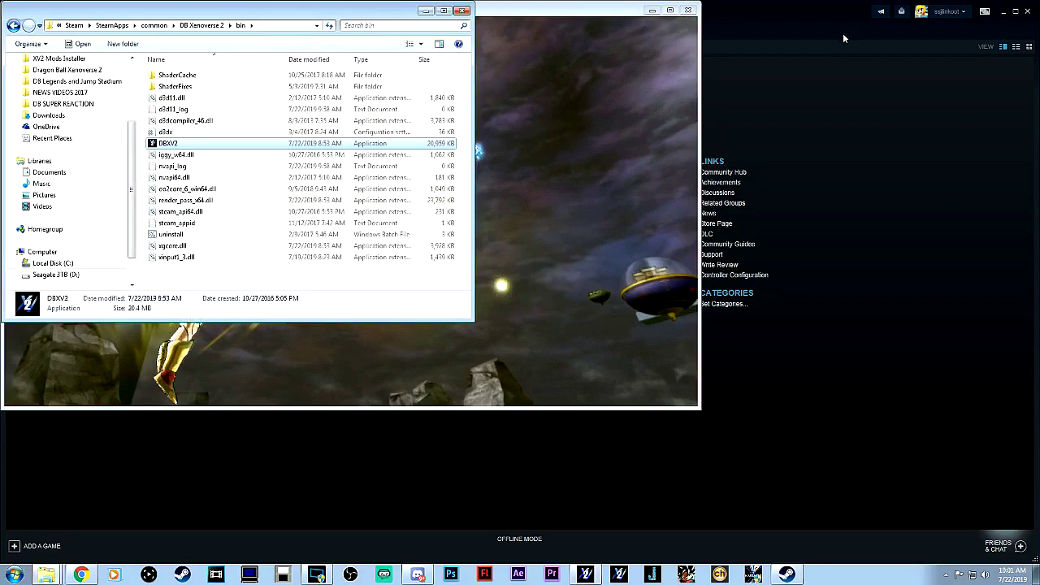
left_click(688, 10)
left_click(426, 11)
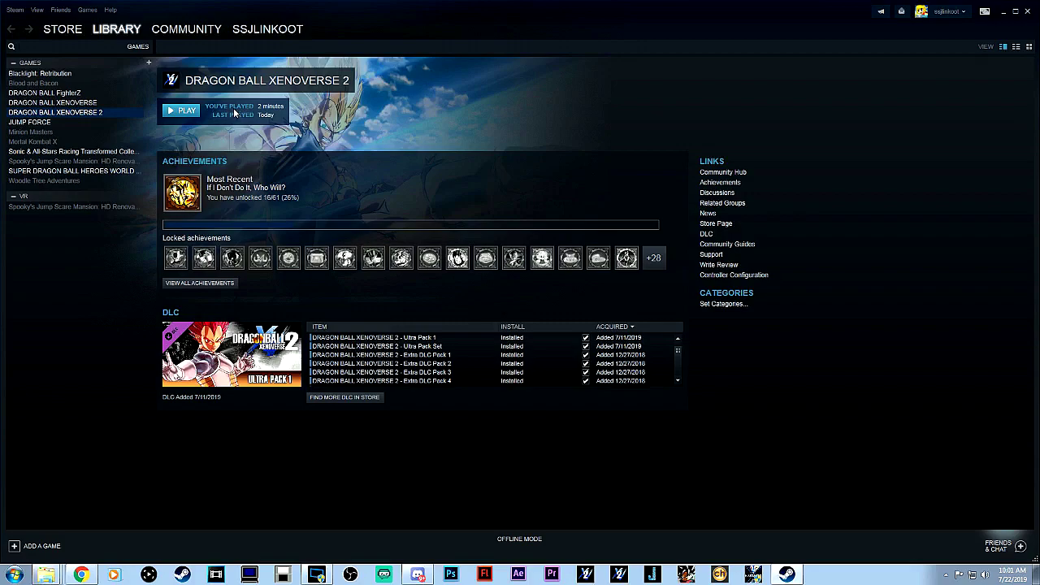
Look at the Go Online option in Steam and leave it unselected.
left_click(17, 11)
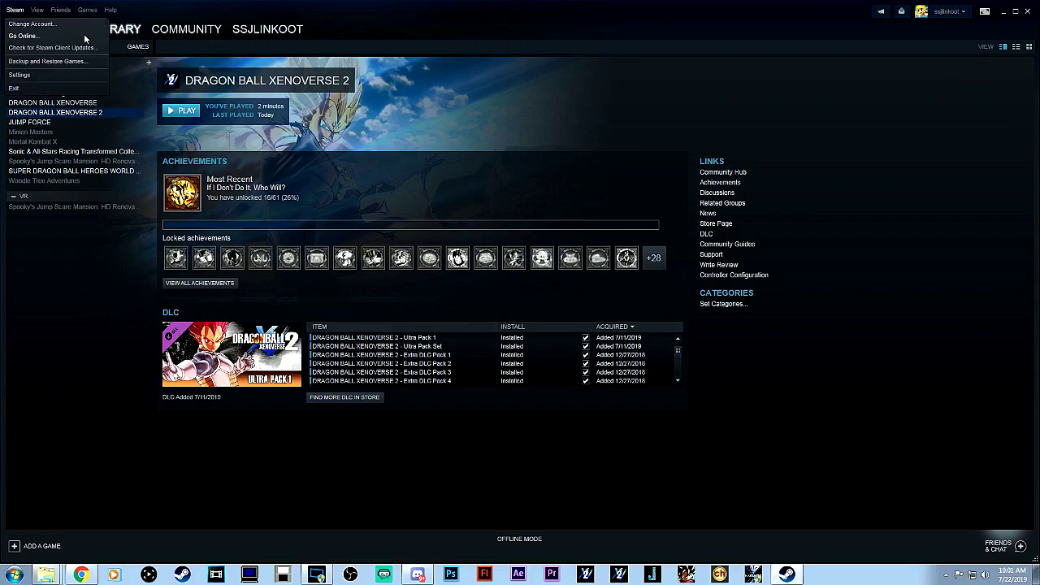
left_click(122, 82)
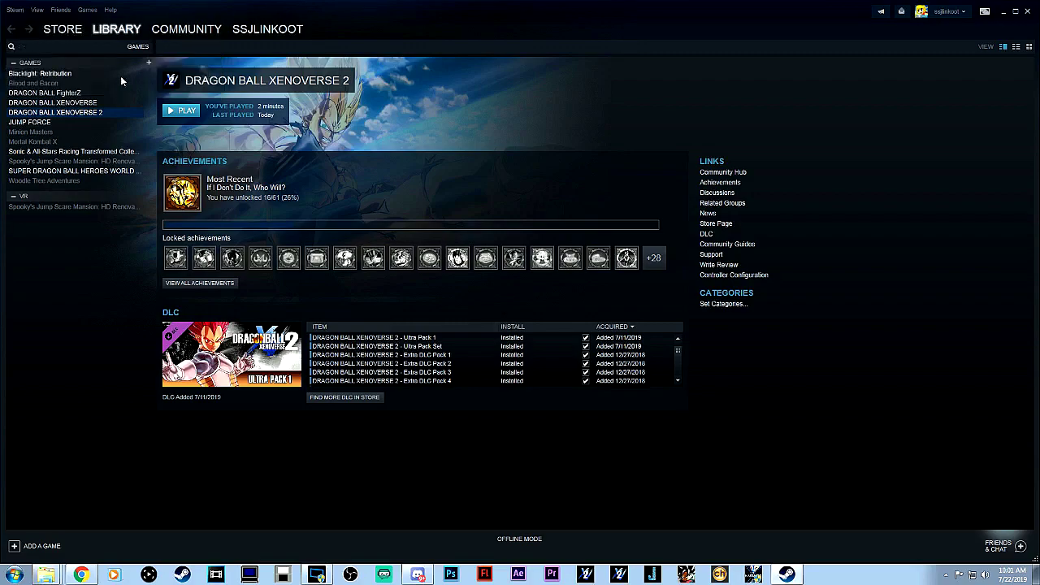
Start verifying the integrity of Dragon Ball Xenoverse 2's local files, cancel the validation and close the game's properties.
right_click(74, 118)
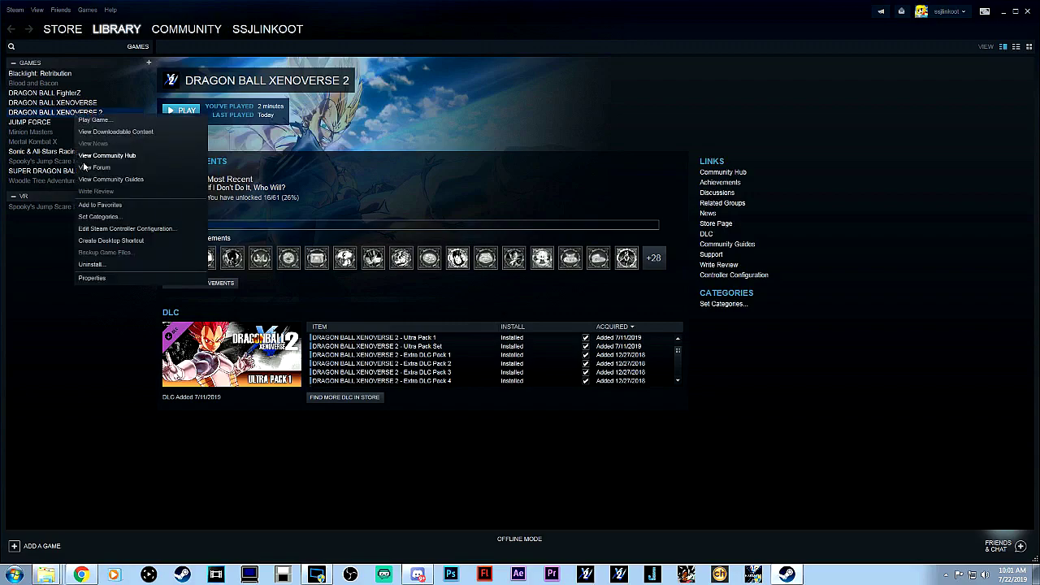
left_click(98, 280)
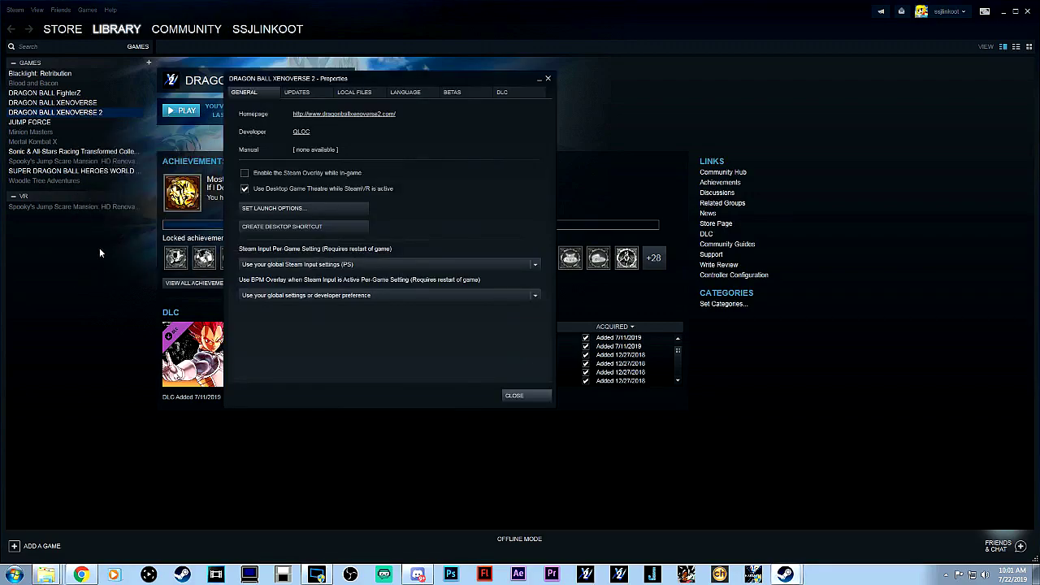
left_click(351, 93)
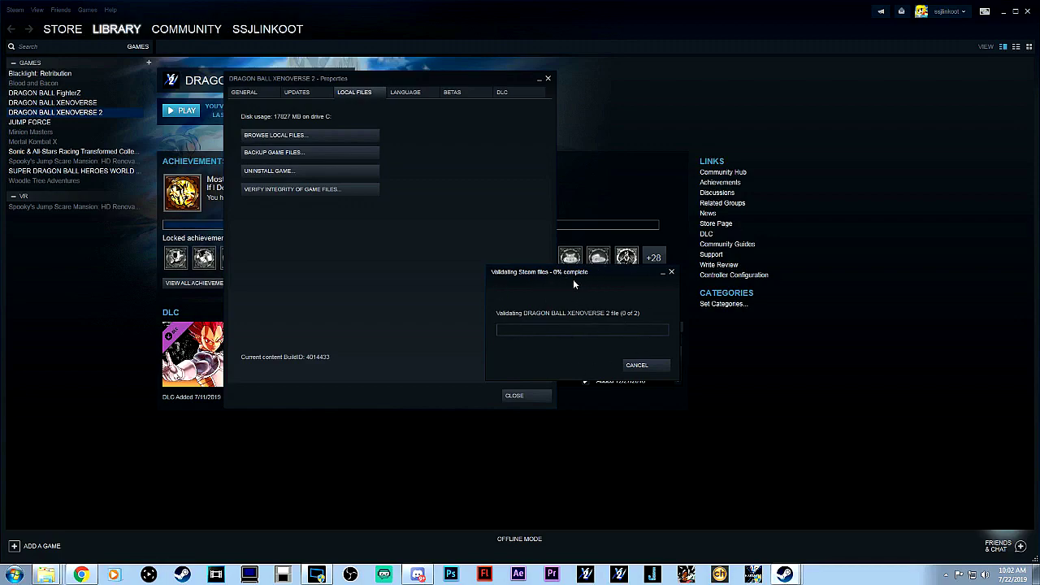
left_click(637, 365)
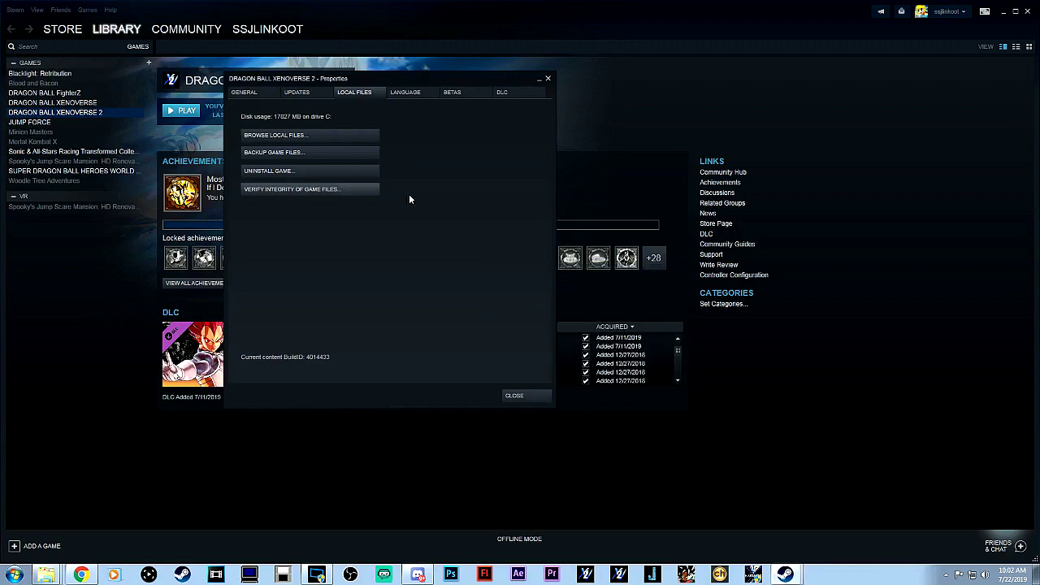
left_click(531, 394)
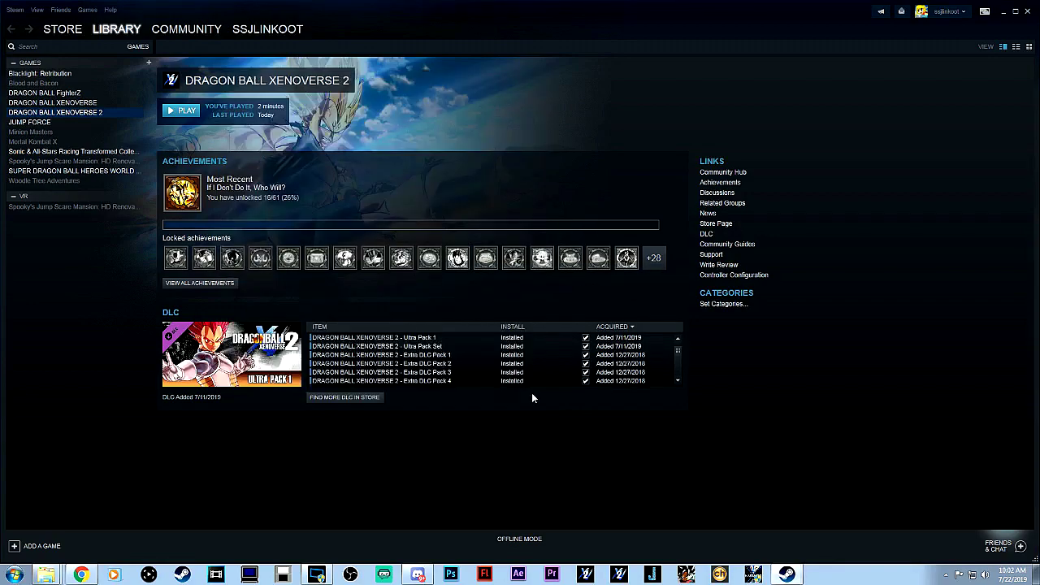
Open XV2 Mods Installer, look over the list of installed mods and close it.
left_click(620, 574)
left_click(540, 298)
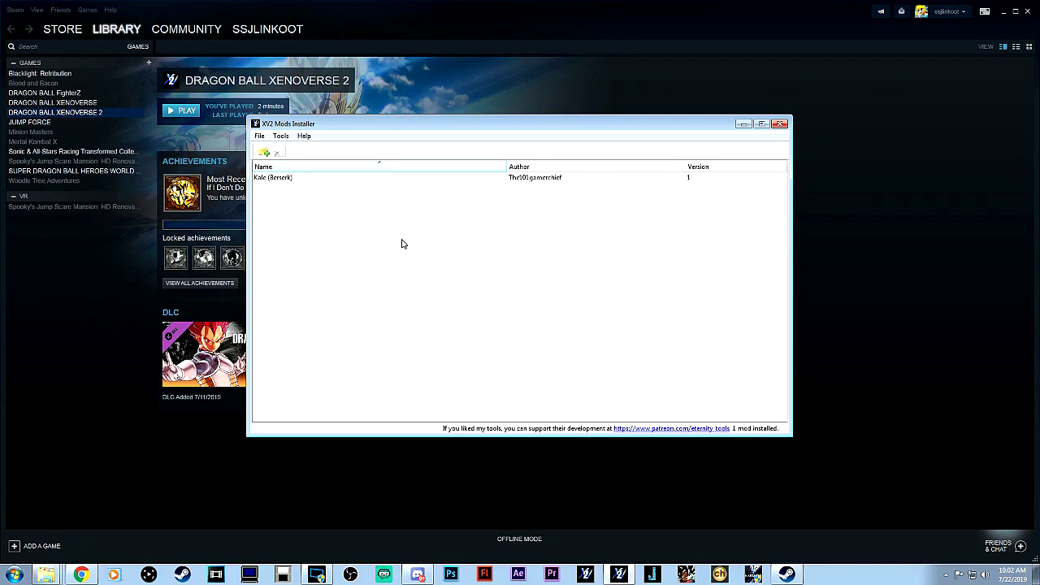
left_click(780, 124)
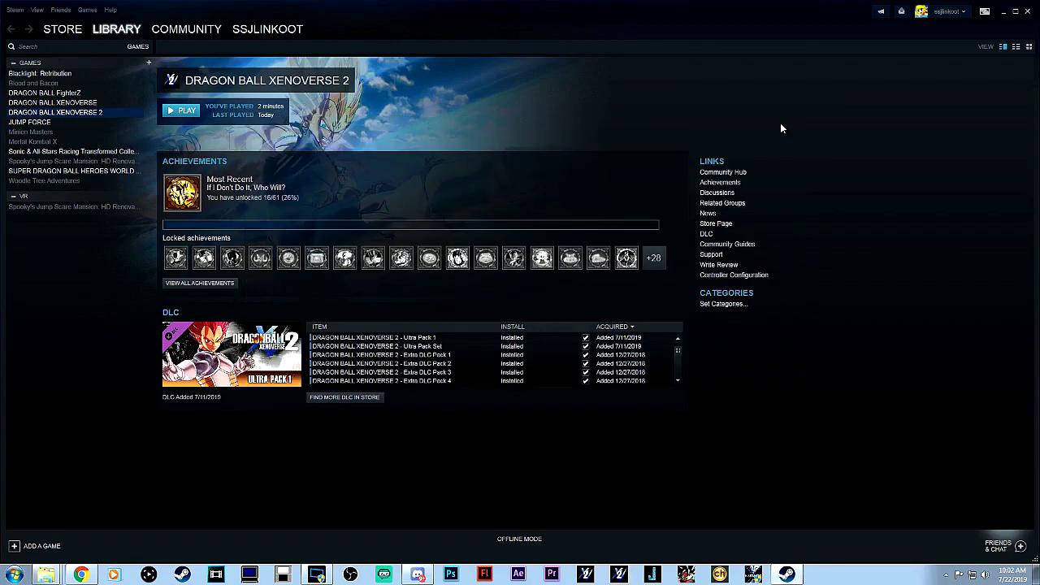